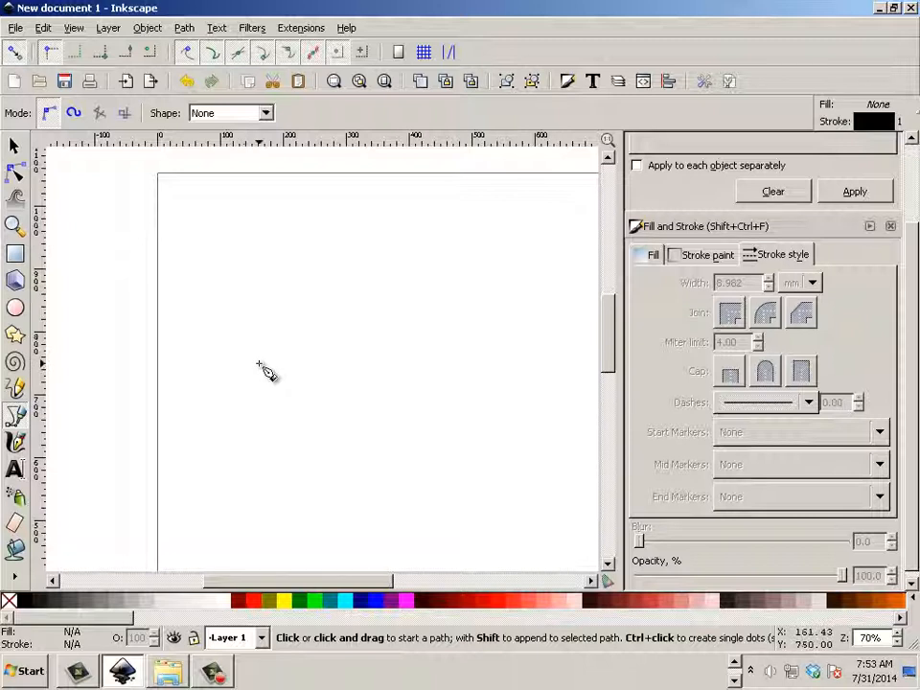
Draw a closed triangle about 324 px wide and 268 px high in the upper part of the page with straight path segments
click(259, 364)
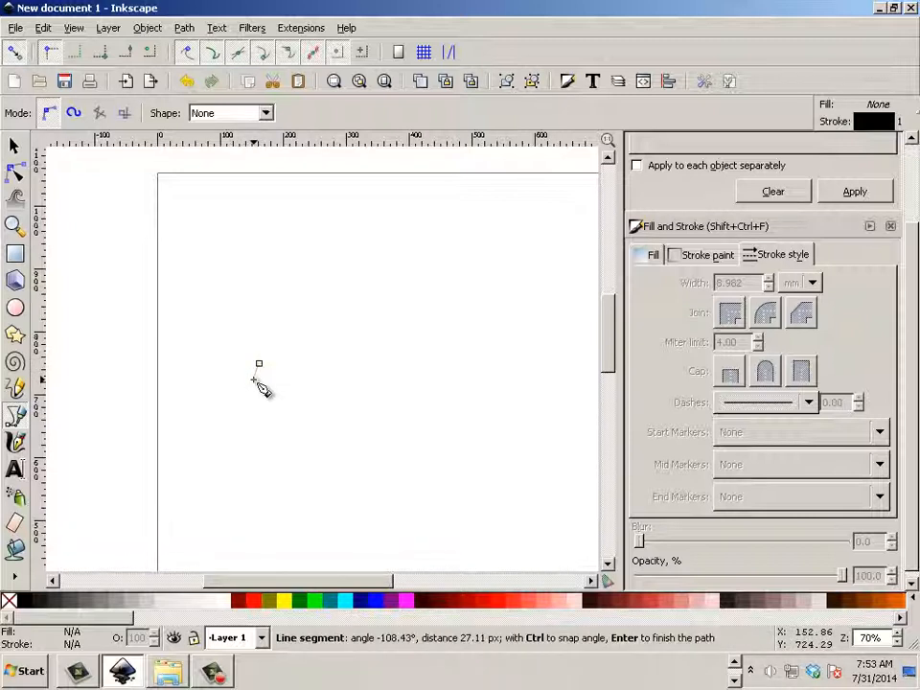
click(357, 206)
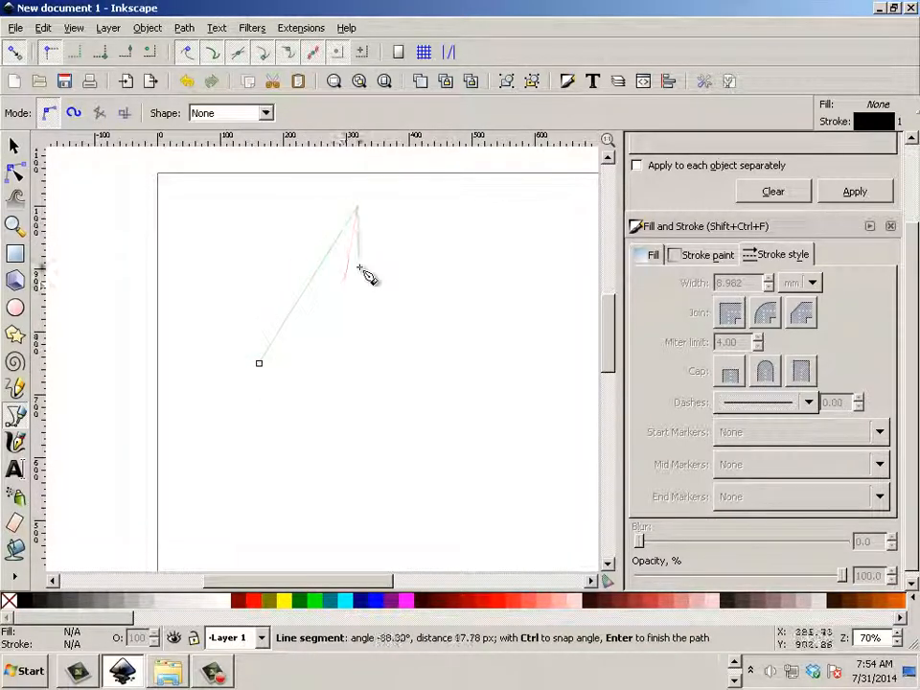
click(461, 373)
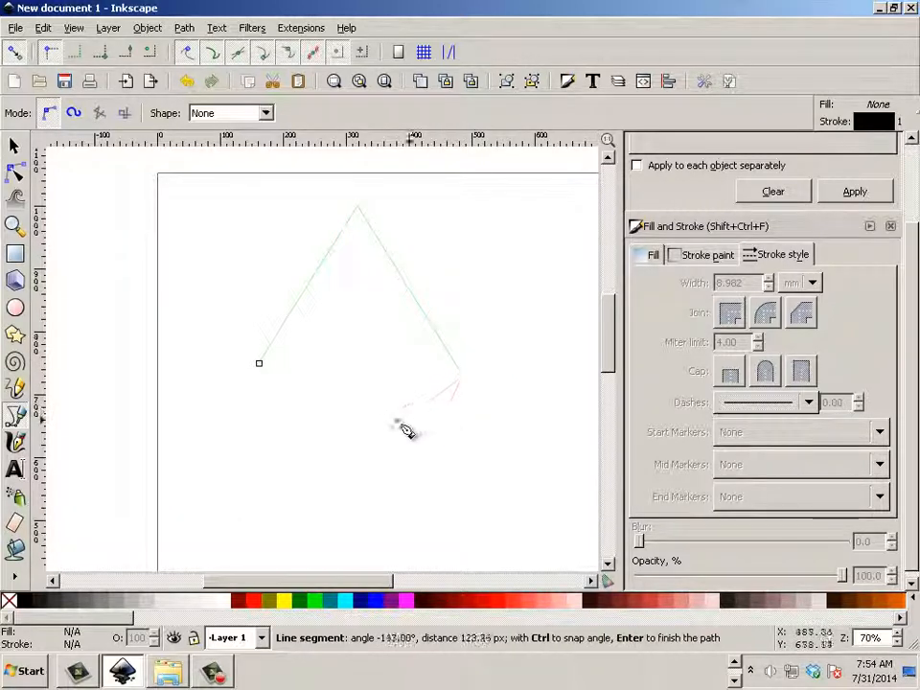
click(259, 364)
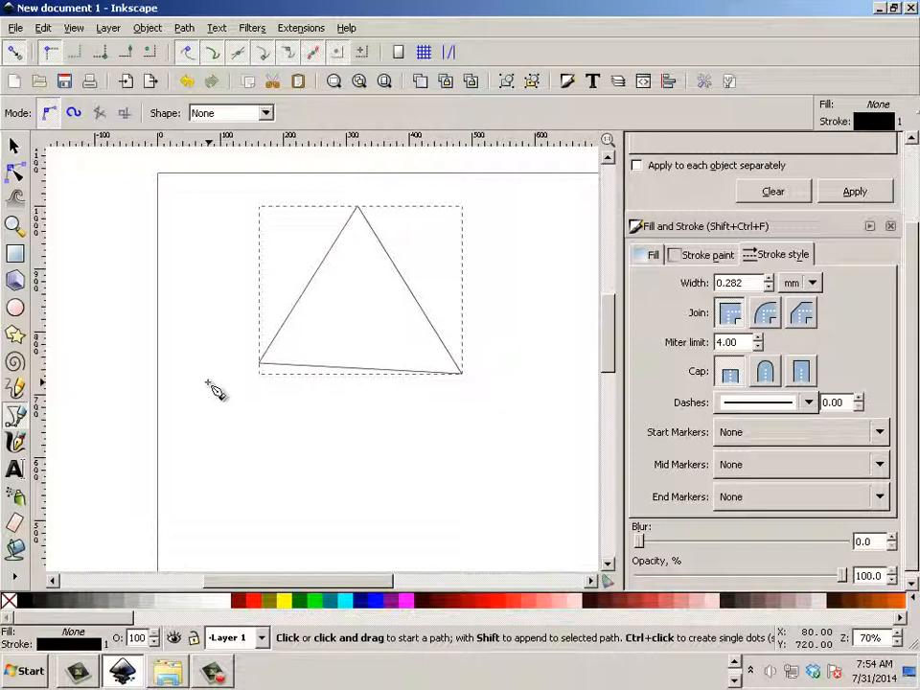
Select the triangle and give it a flat colour fill, with the colour shown in RGB mode
click(15, 145)
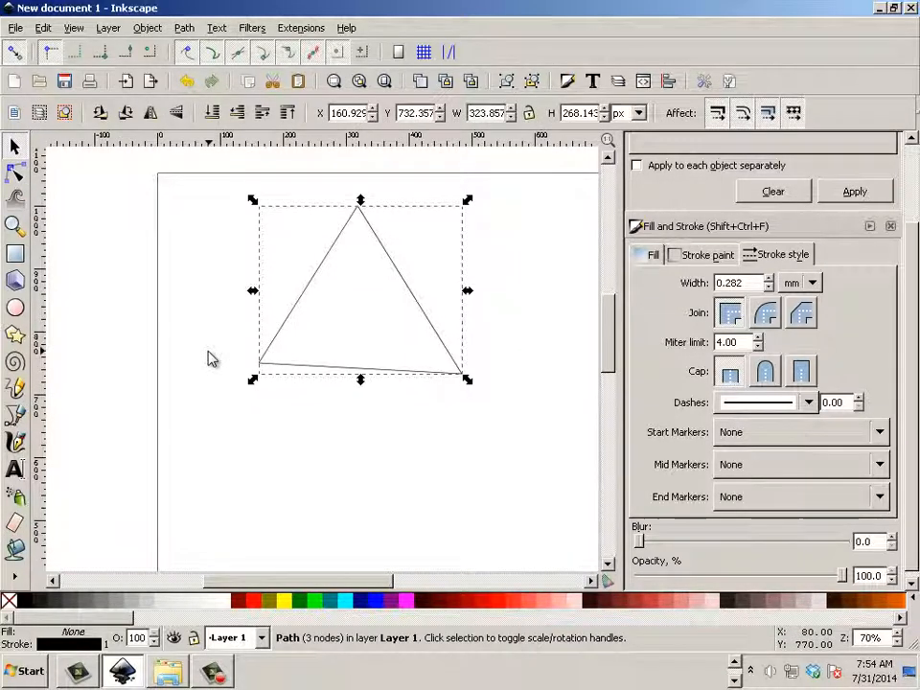
click(343, 429)
click(408, 293)
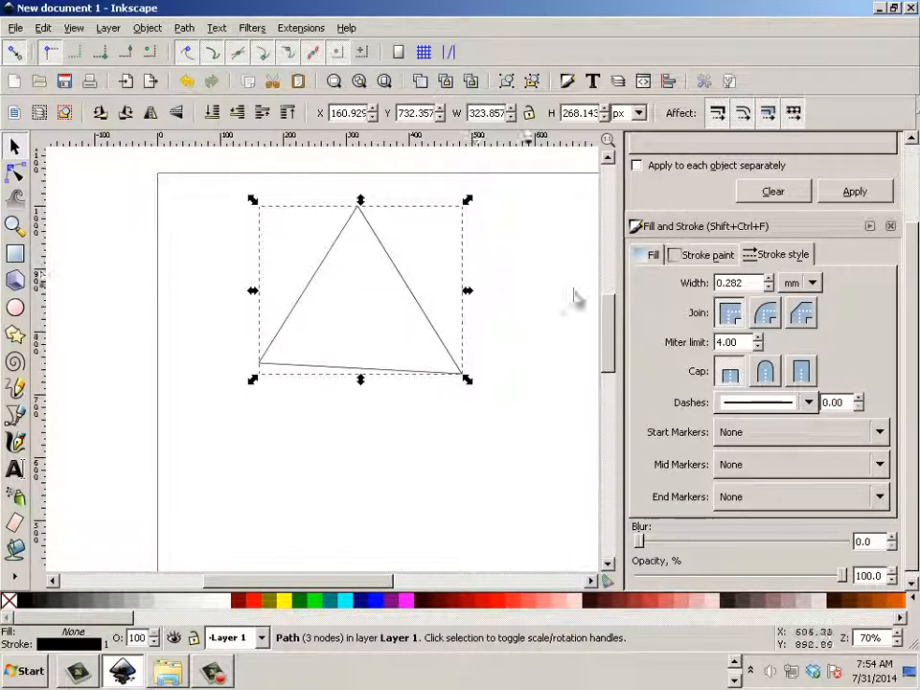
click(652, 255)
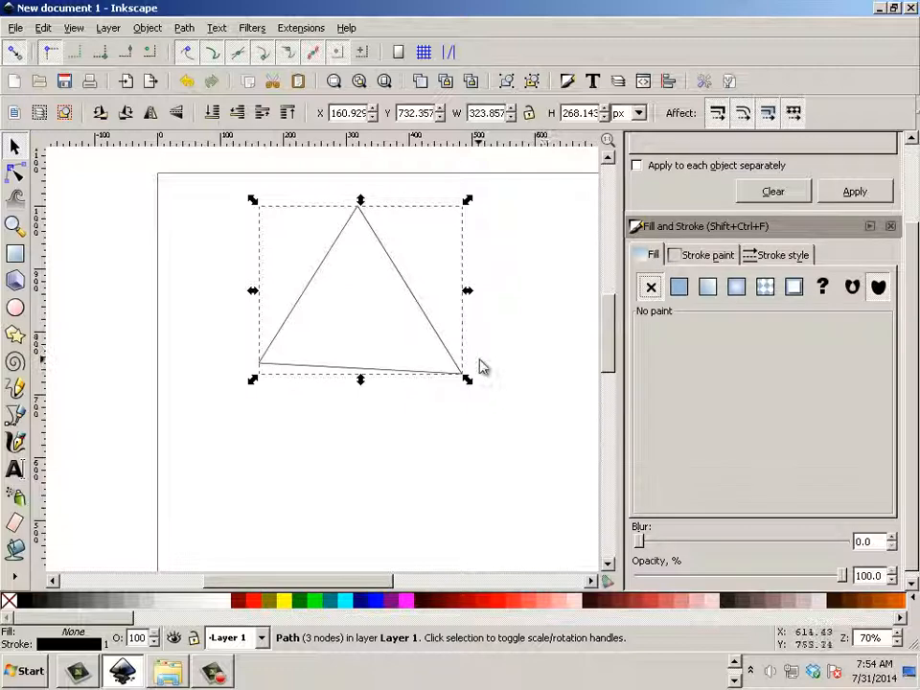
click(107, 28)
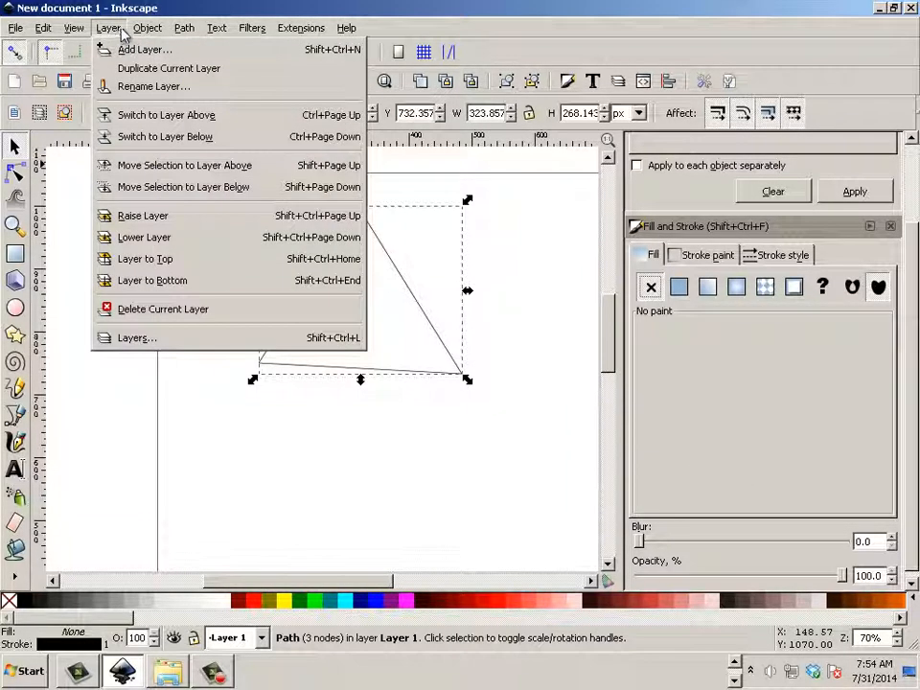
click(144, 47)
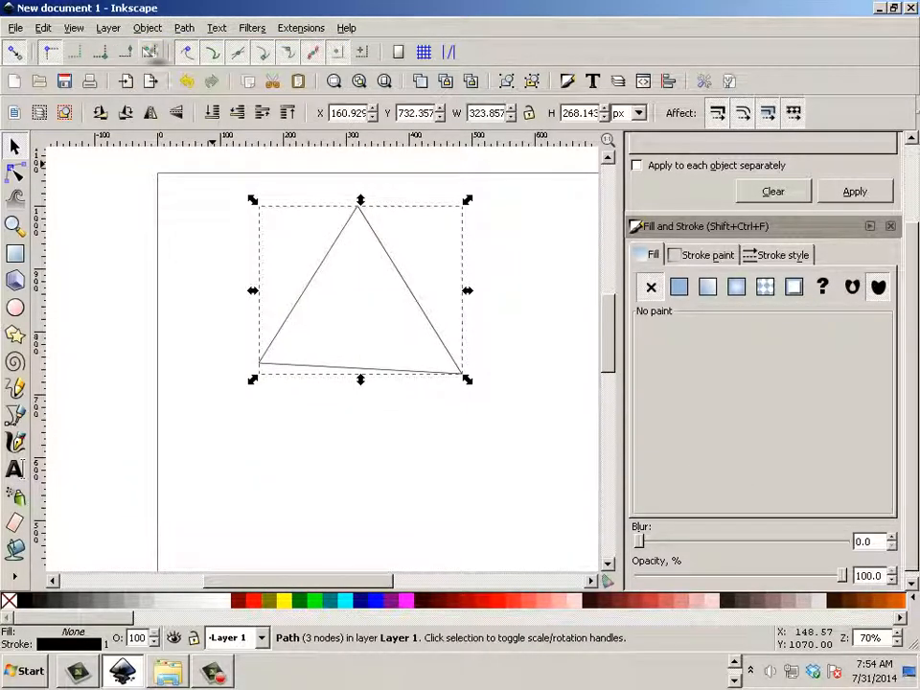
click(680, 289)
click(652, 330)
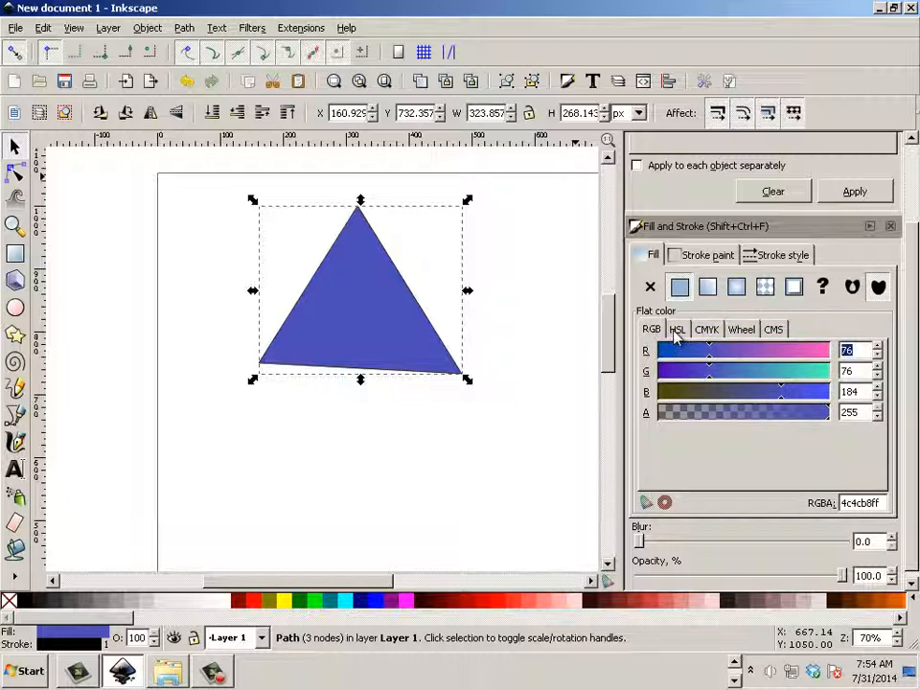
Browse the fill's HSL, CMYK, Wheel and CMS colour modes, and set red to 255 and green to 0 in RGB mode
click(676, 331)
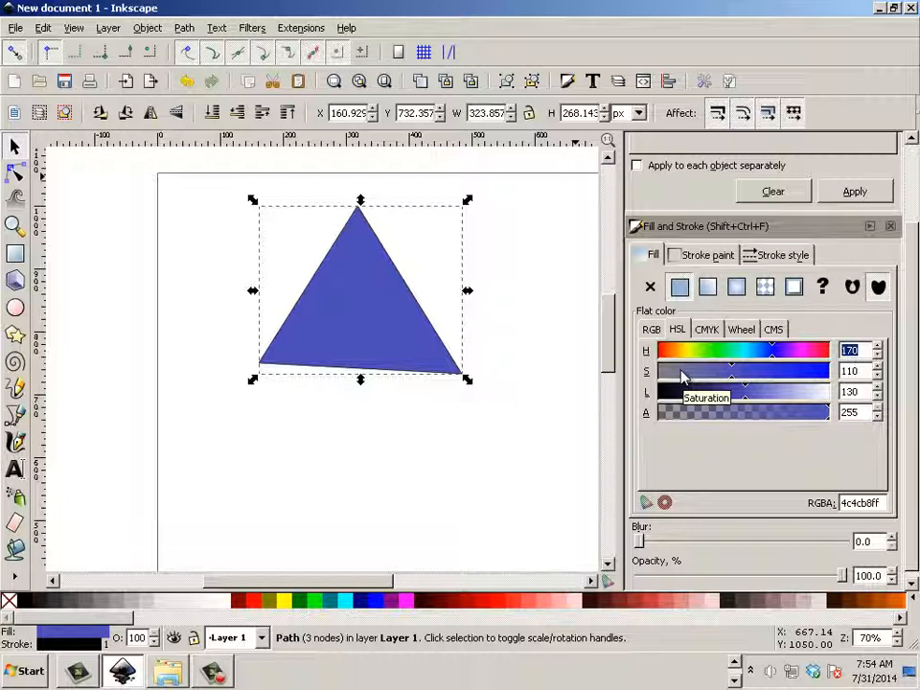
click(707, 328)
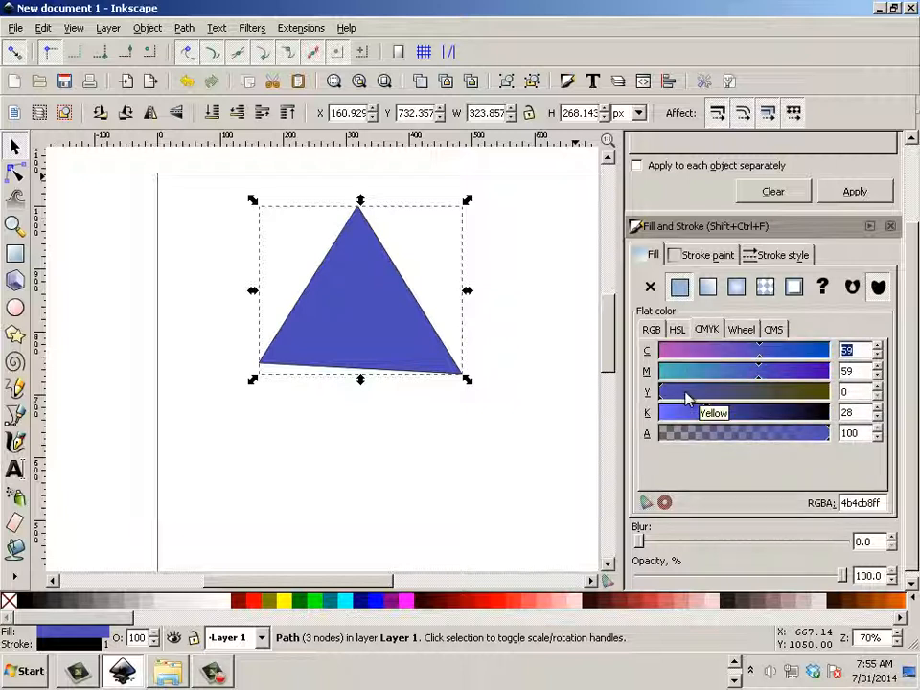
click(740, 330)
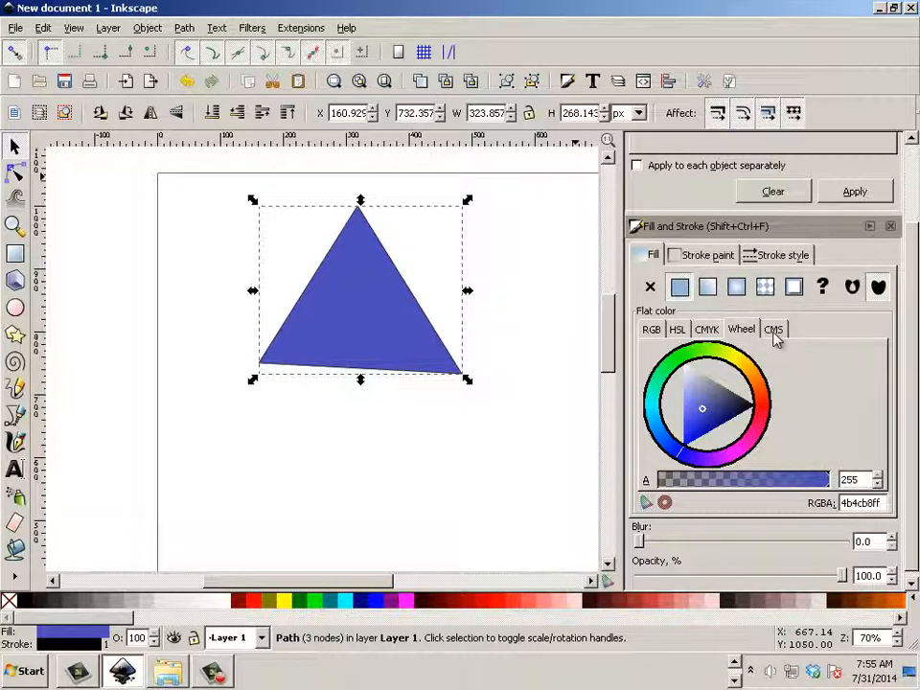
click(773, 330)
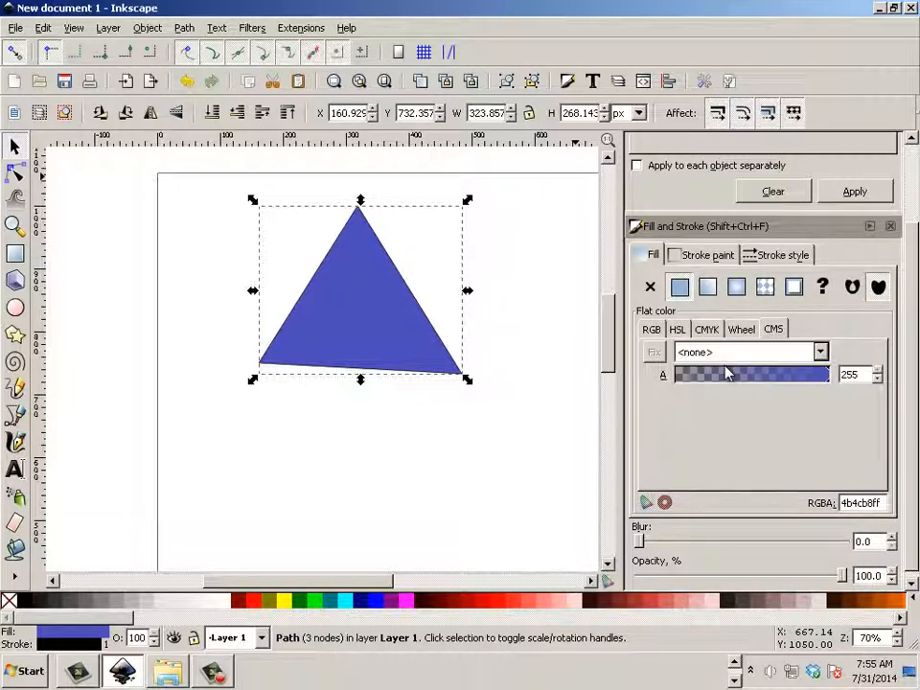
click(651, 330)
drag(778, 355, 850, 362)
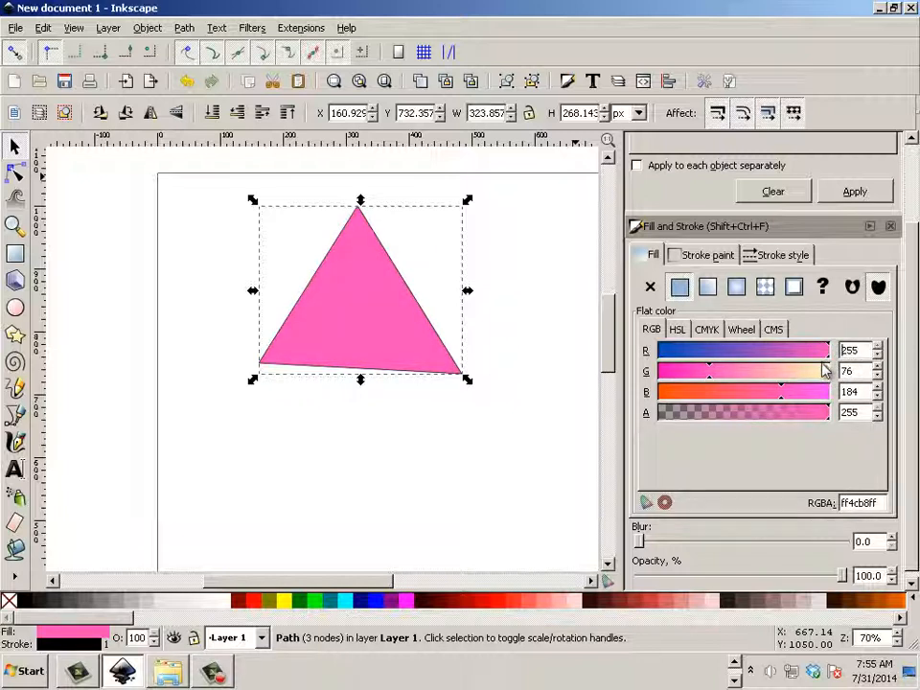
drag(739, 371, 657, 382)
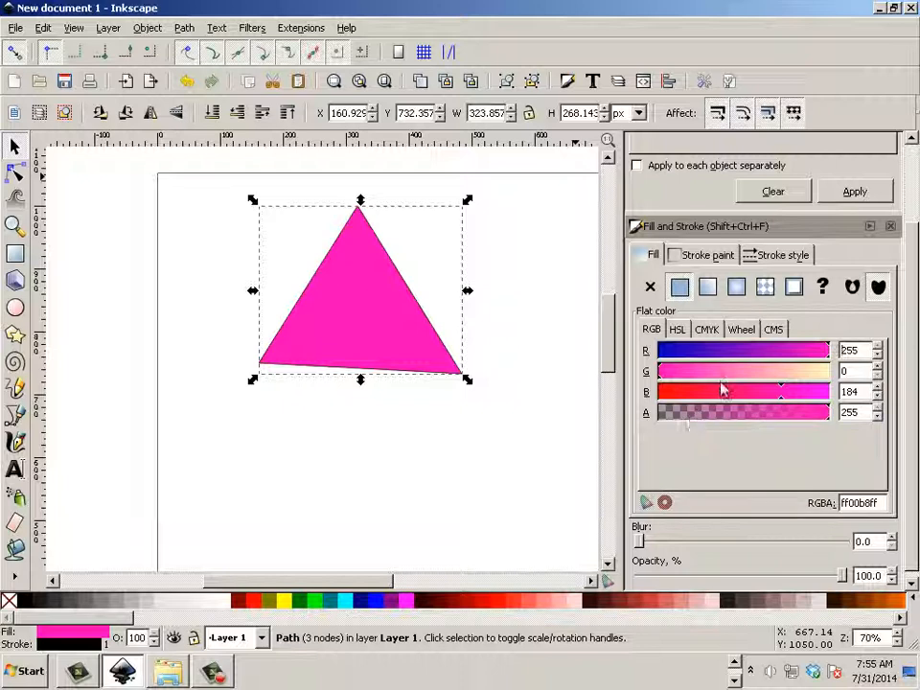
Recolour the triangle's fill light green in HSL mode with hue 74, saturation 182 and lightness 210
click(678, 343)
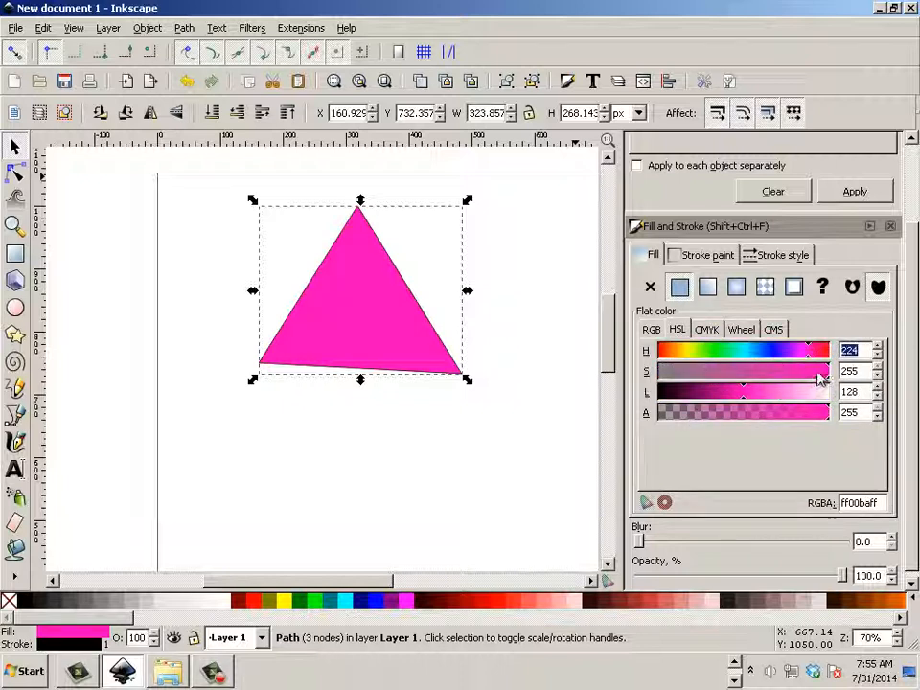
drag(820, 378, 804, 402)
drag(787, 351, 714, 360)
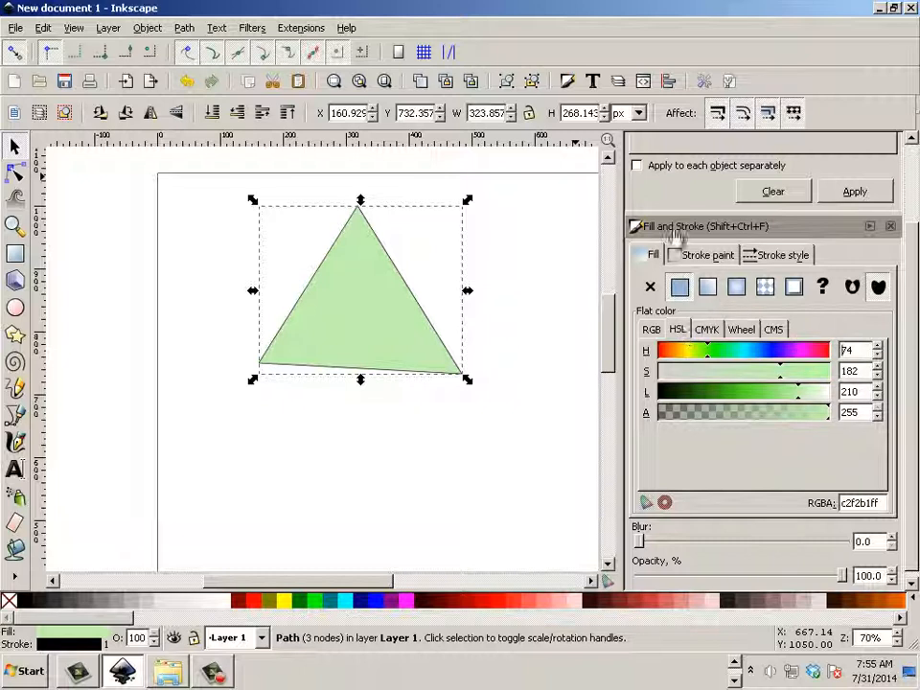
click(706, 329)
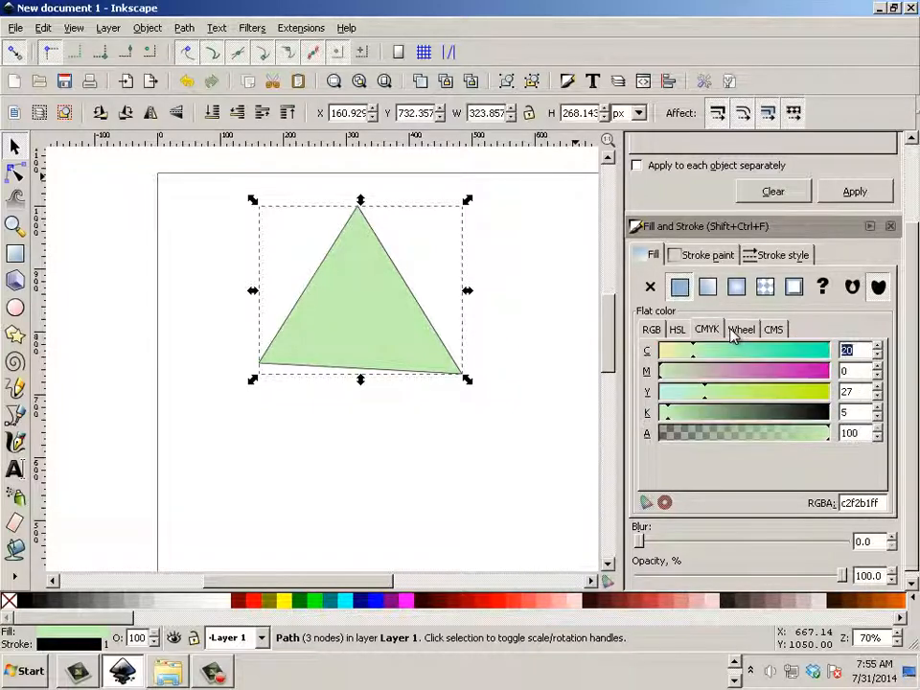
click(651, 328)
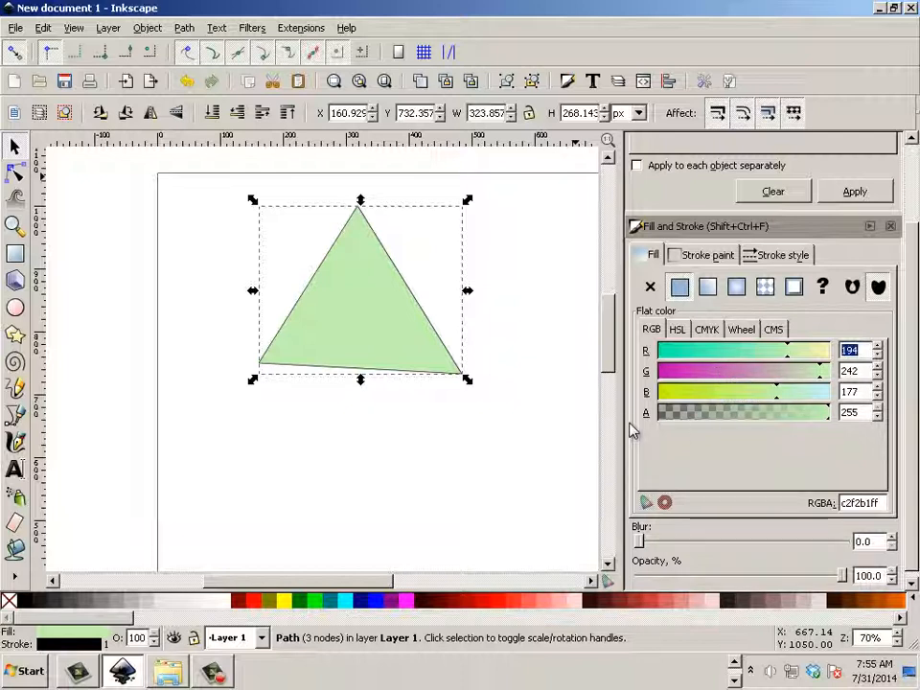
Change the triangle's fill to a linear gradient and keep linearGradient9376 as the gradient
click(708, 287)
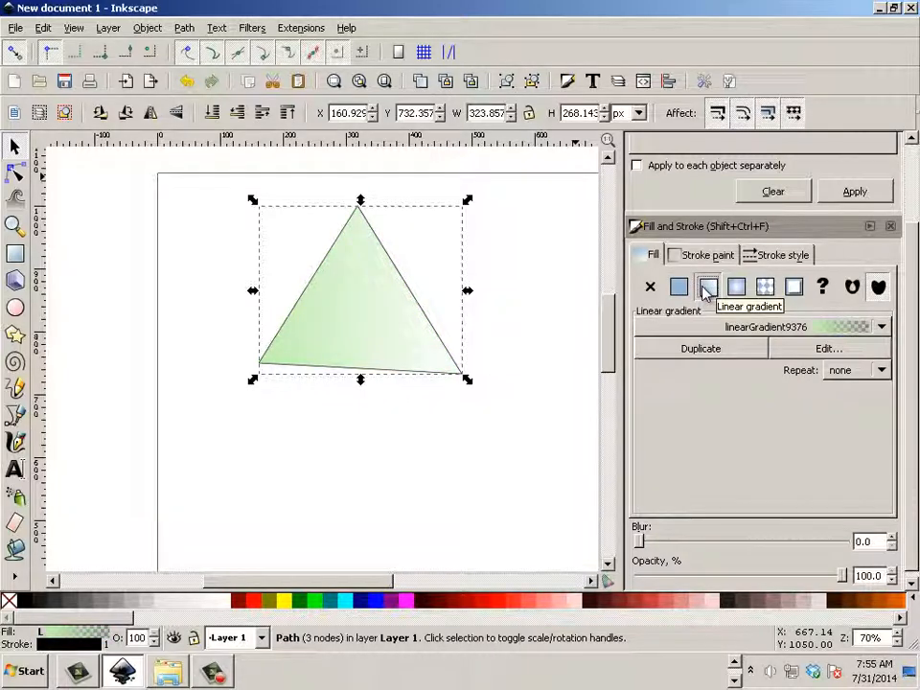
click(882, 328)
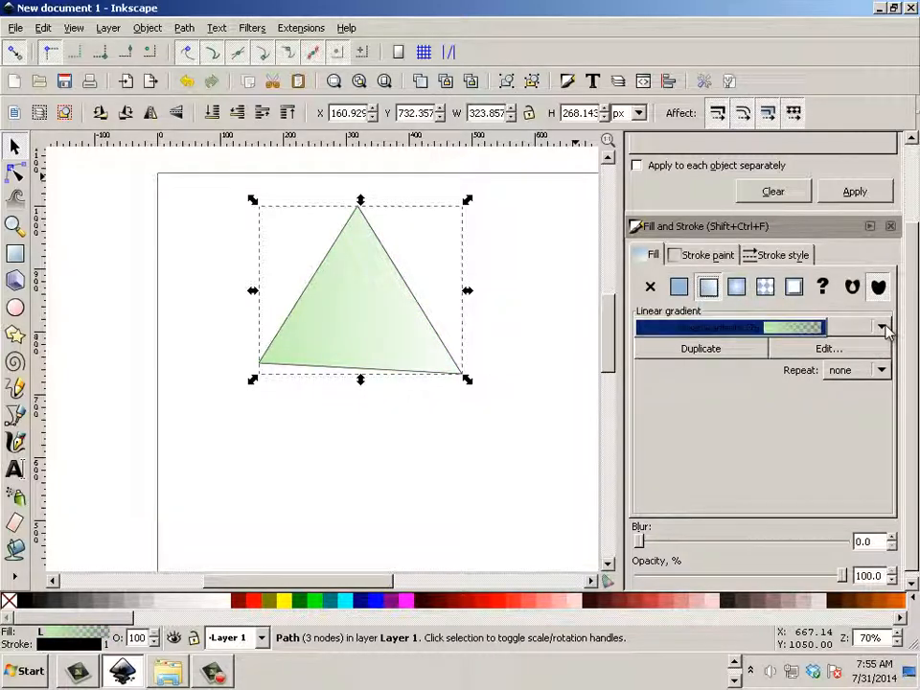
click(798, 401)
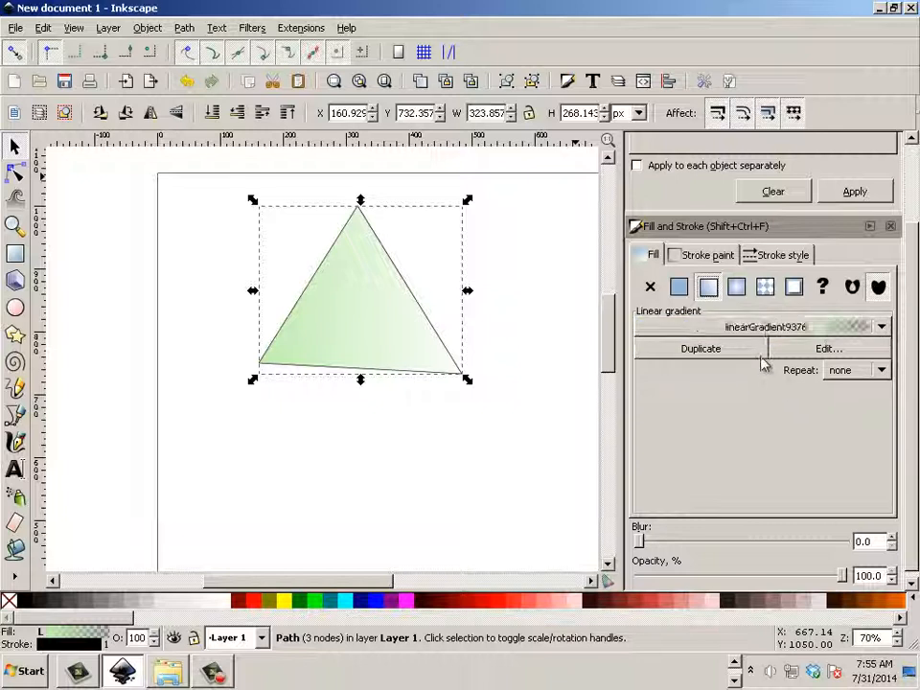
click(826, 330)
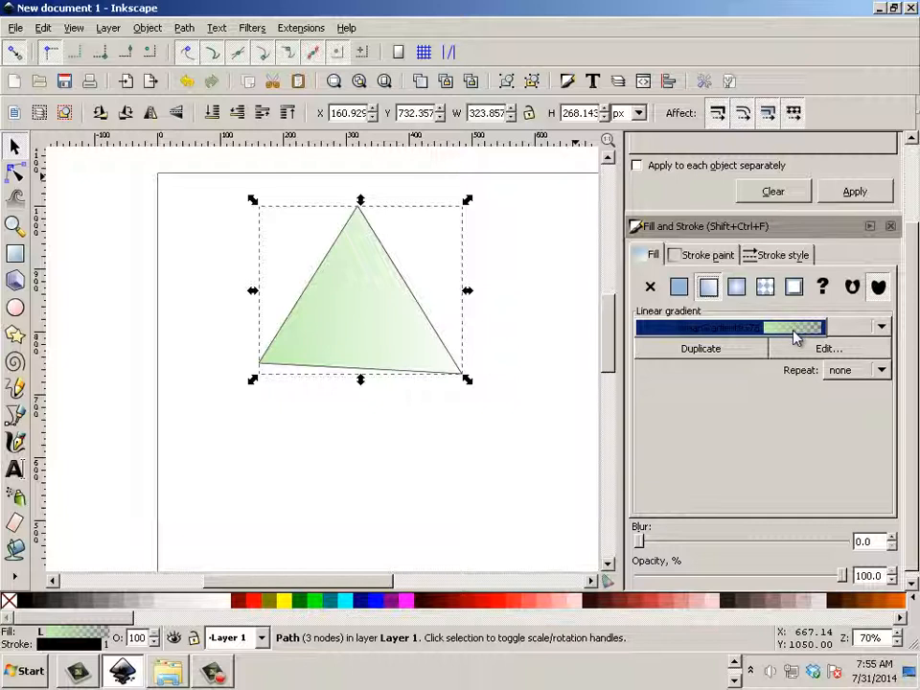
click(794, 332)
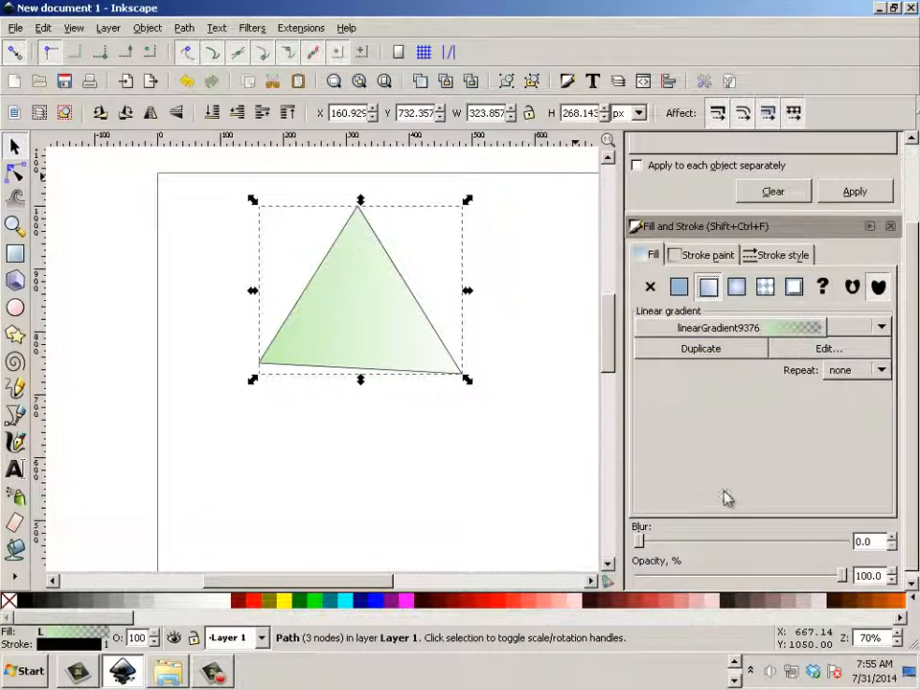
Edit the gradient, setting the first stop's red to 0 and the end stop's red to 106 and green to 2, keeping the triangle unobstructed
click(828, 350)
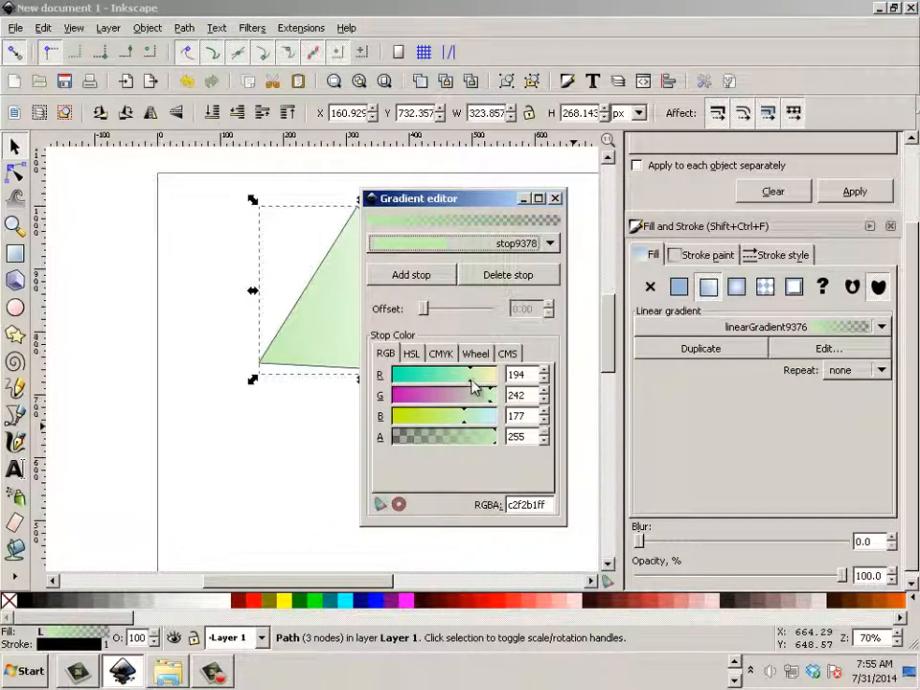
drag(471, 376, 376, 386)
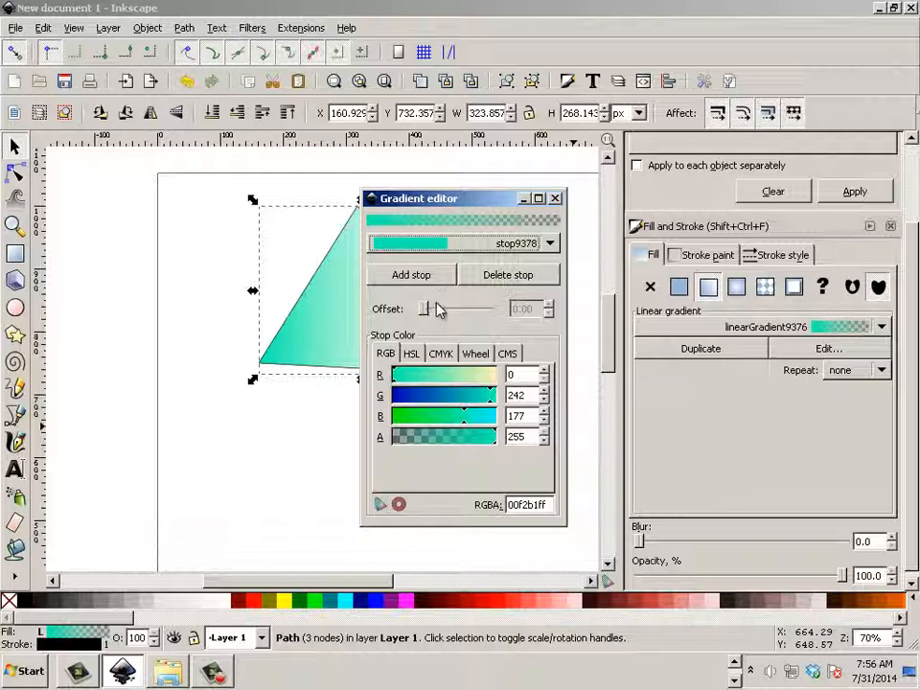
click(550, 244)
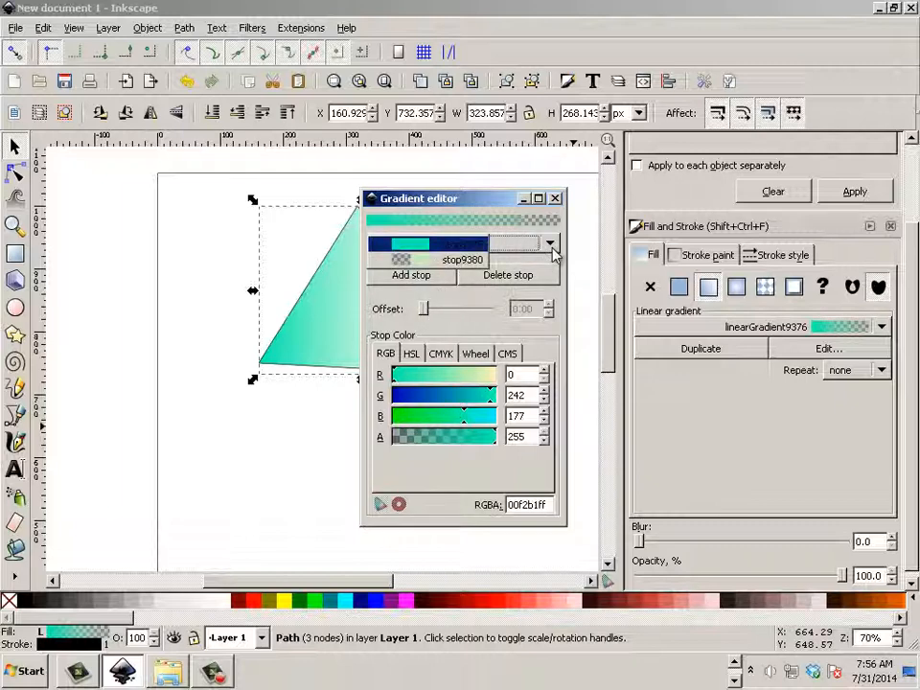
click(426, 259)
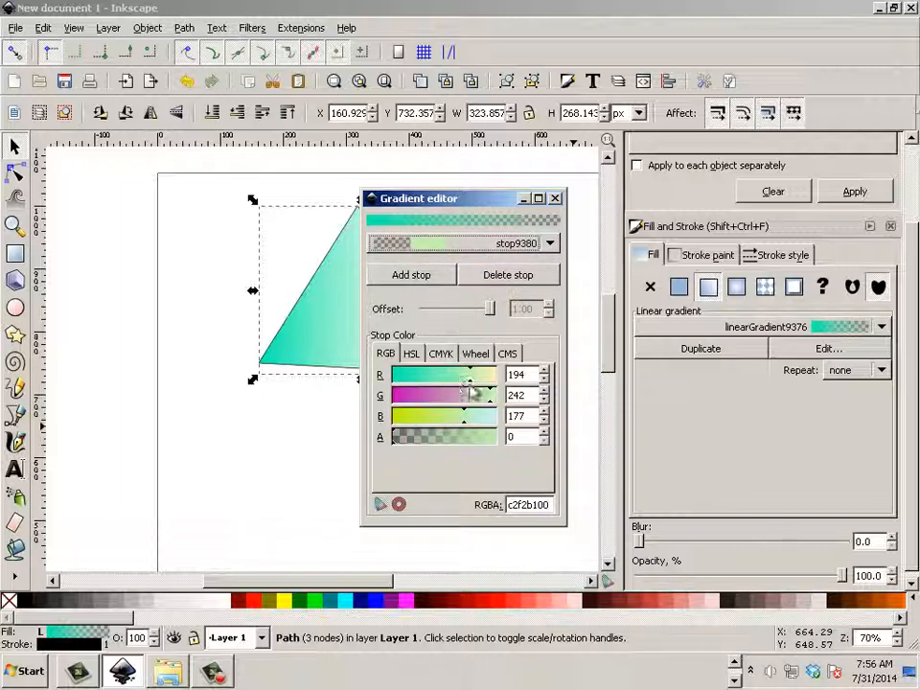
drag(471, 380, 436, 381)
drag(438, 397, 393, 396)
drag(462, 200, 667, 214)
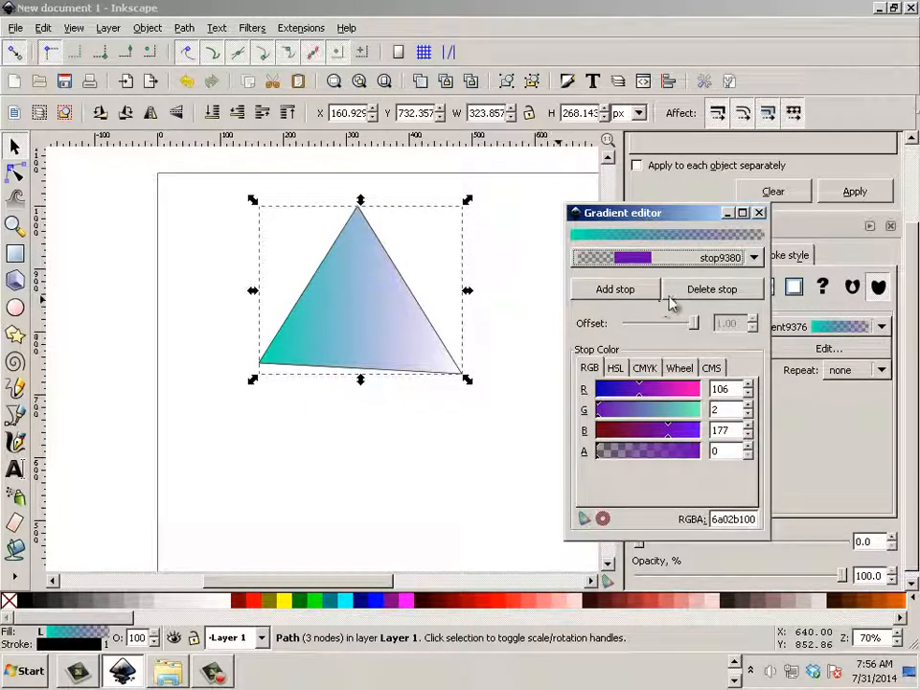
Switch between the gradient's two stops to examine their colour and offset settings, leaving the first stop selected
click(755, 258)
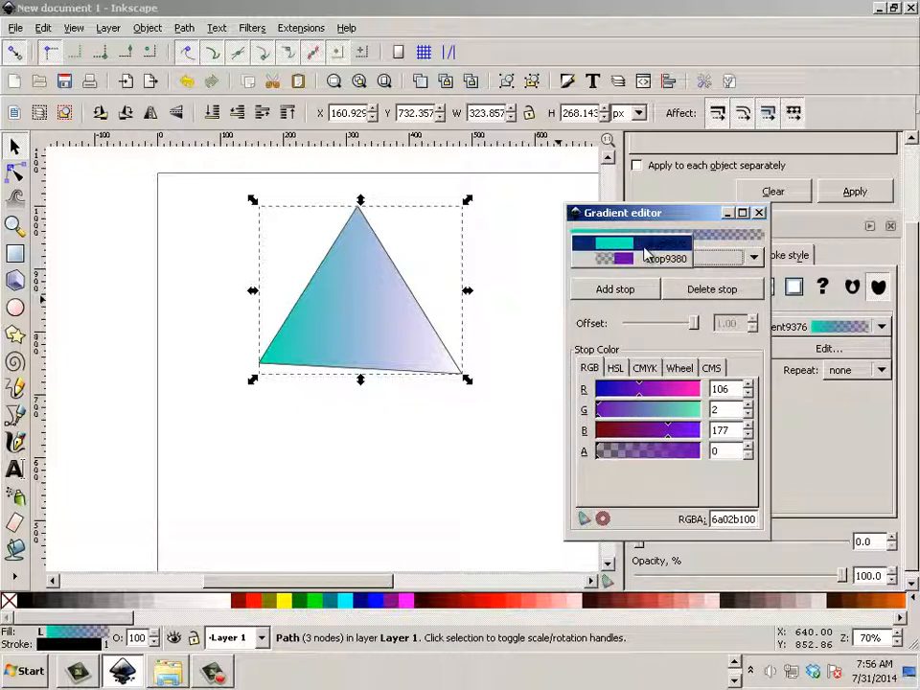
click(647, 242)
click(682, 265)
click(659, 278)
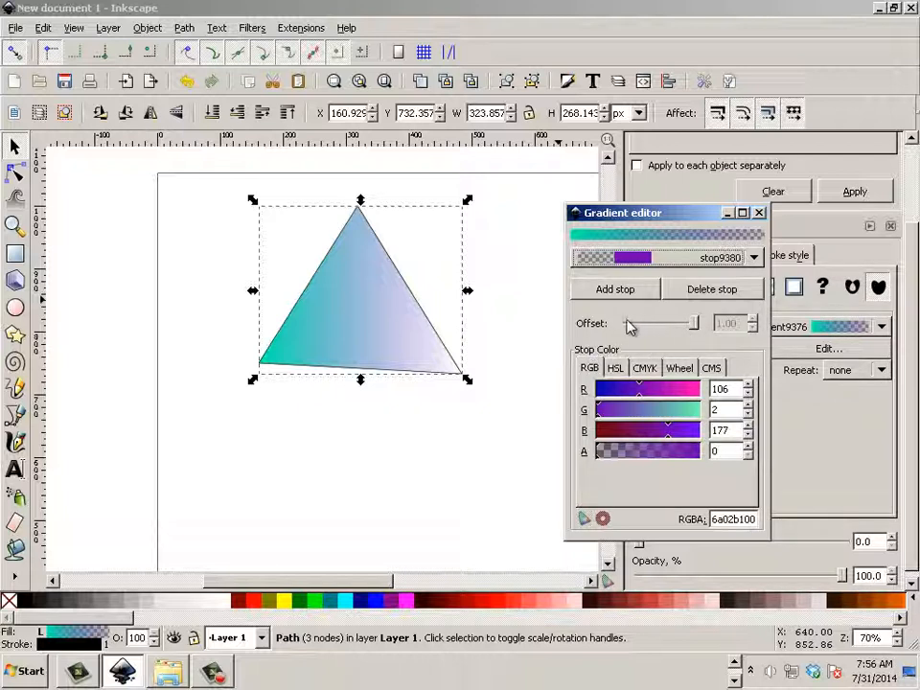
click(657, 259)
click(658, 243)
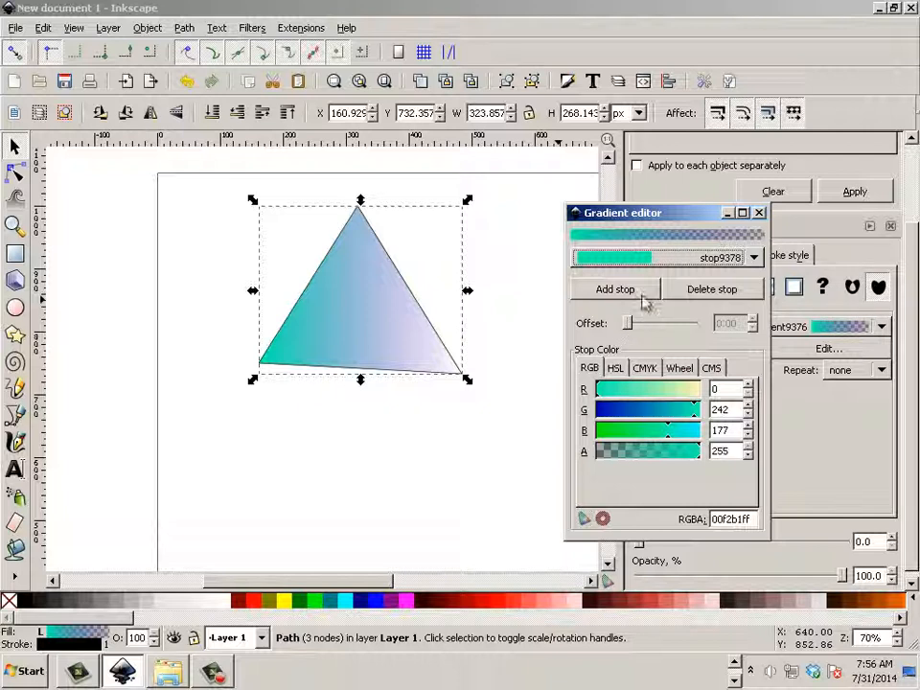
click(657, 257)
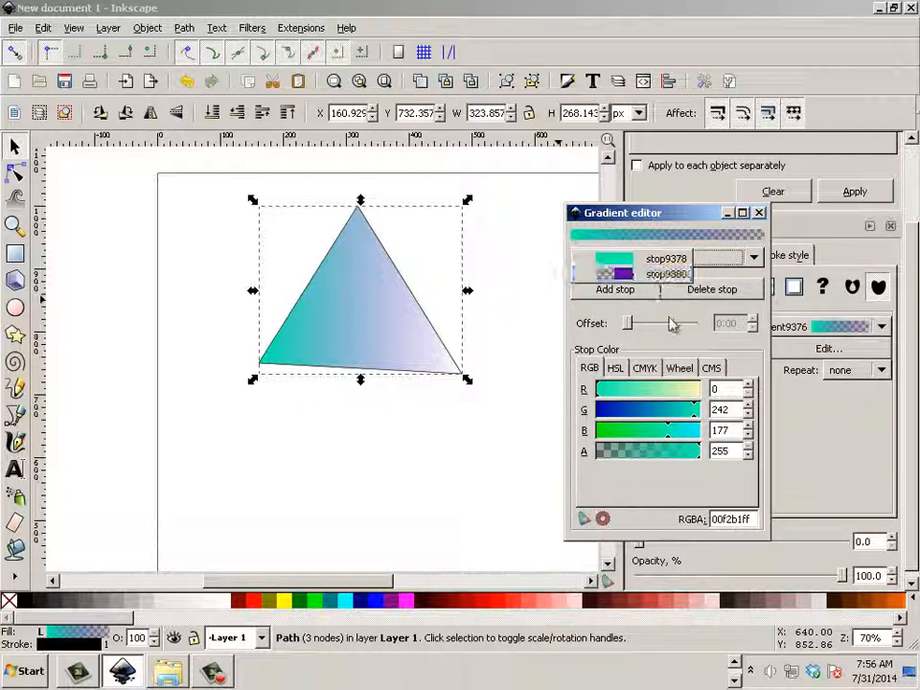
click(652, 331)
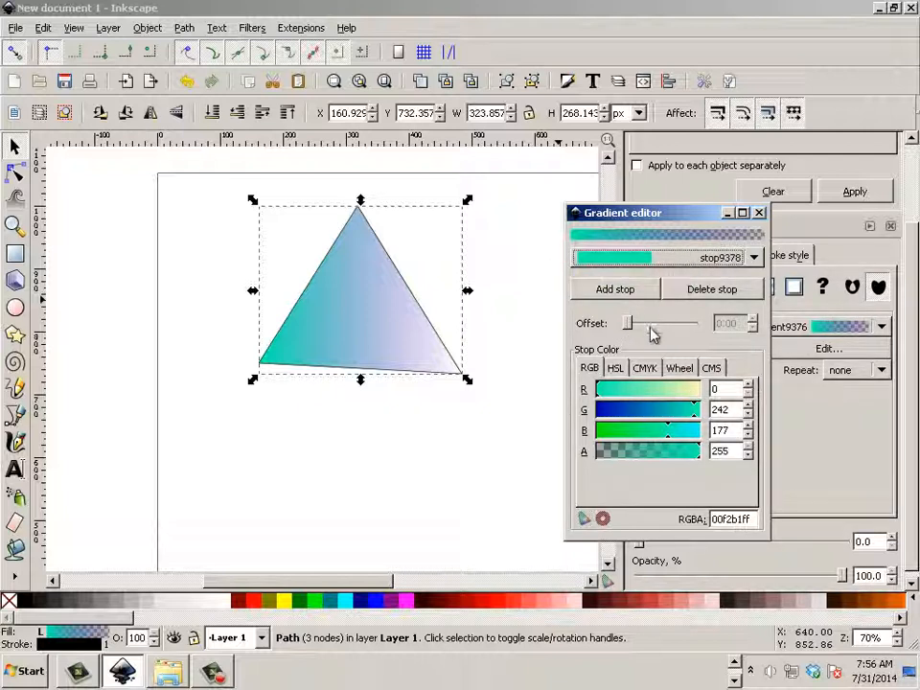
Add a stop between the gradient's two end stops and set its green value to 231
click(617, 290)
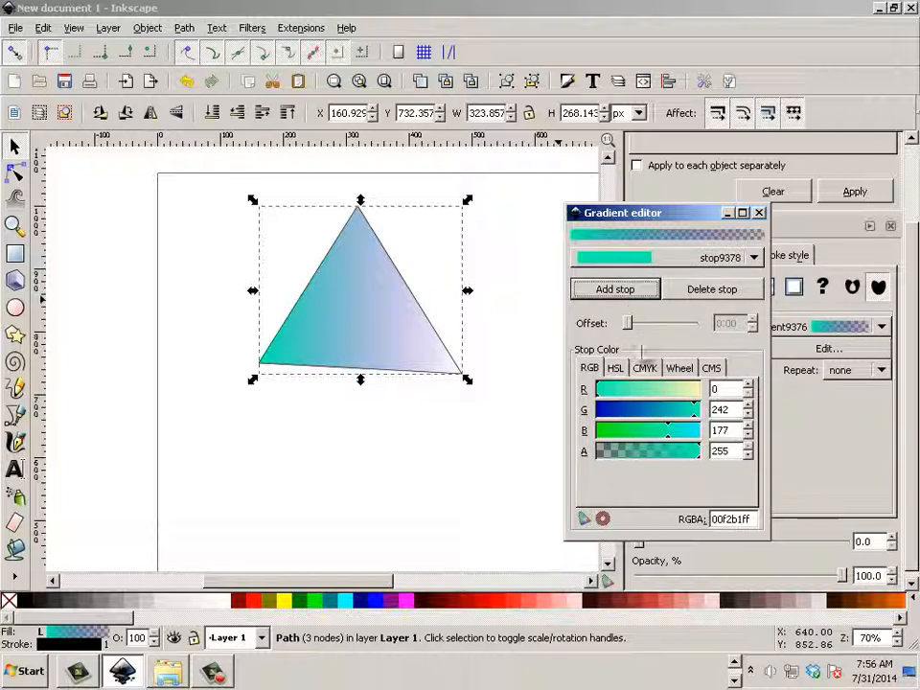
click(724, 257)
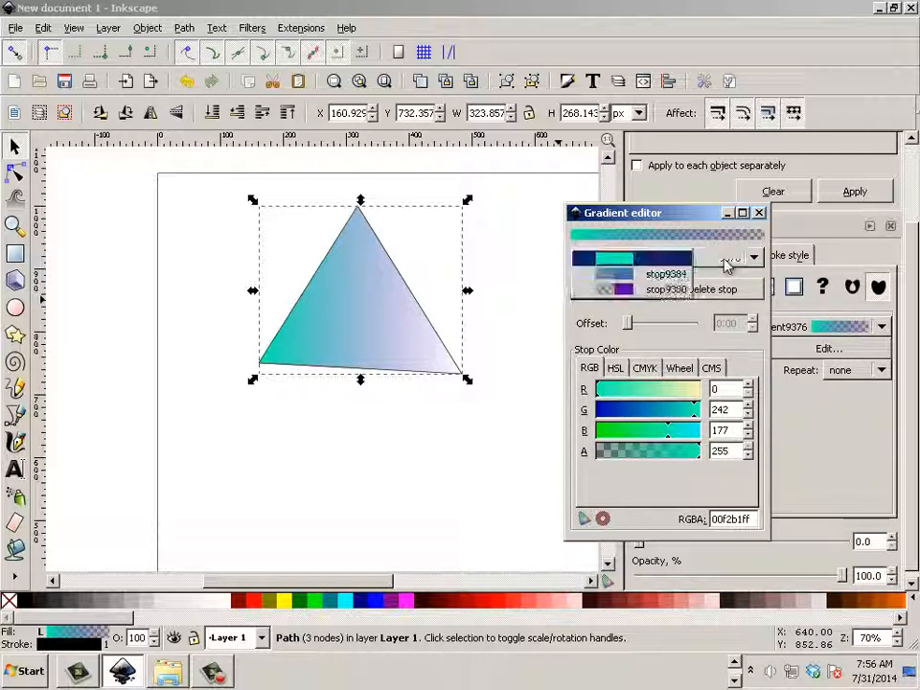
click(661, 275)
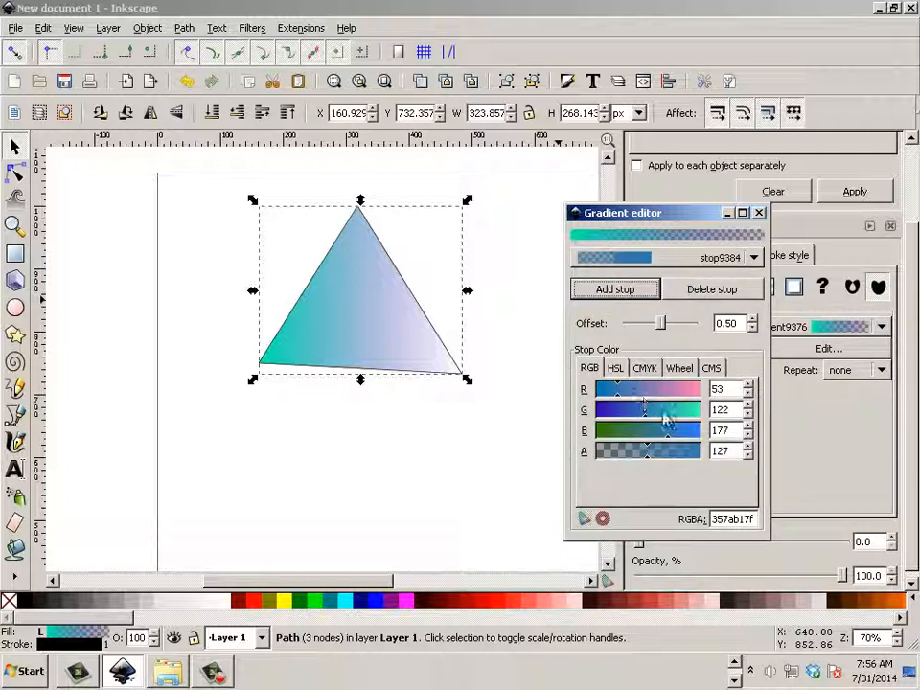
drag(666, 418, 690, 414)
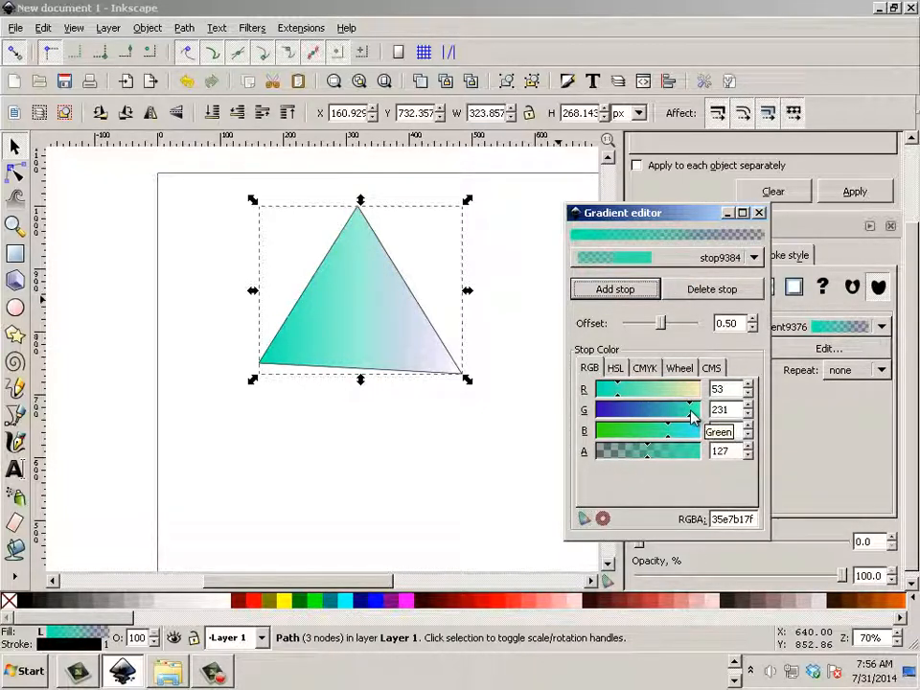
Check the gradient's end stop, set the middle stop's offset to 0.53, and close the gradient editor
click(754, 258)
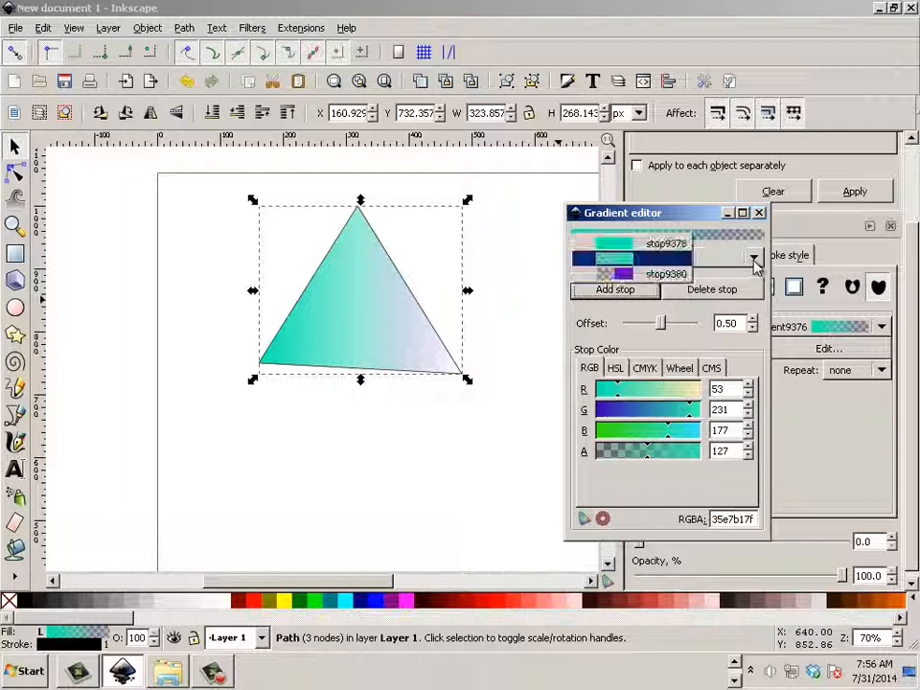
click(678, 276)
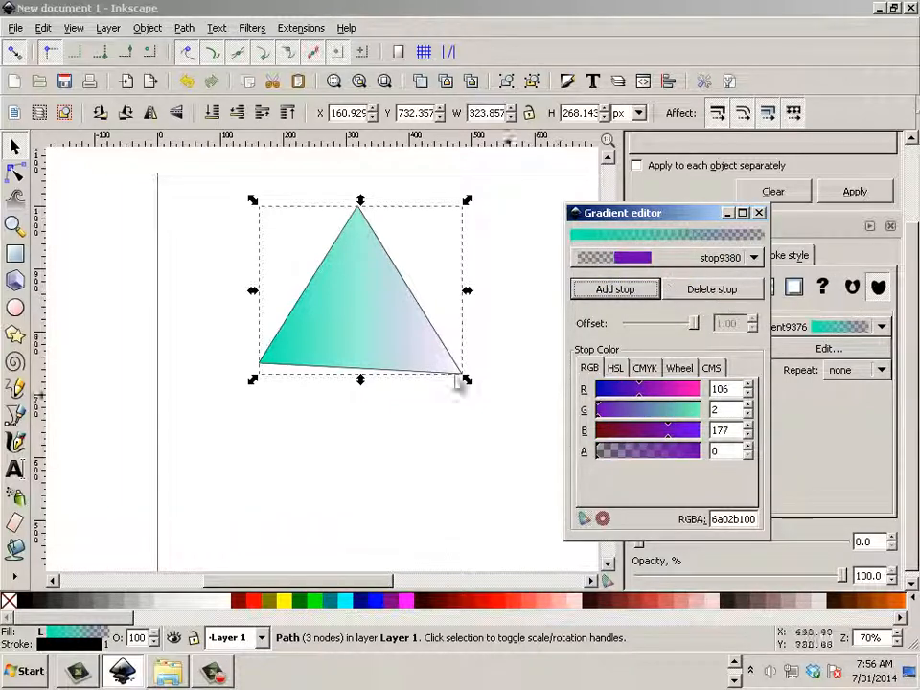
click(755, 257)
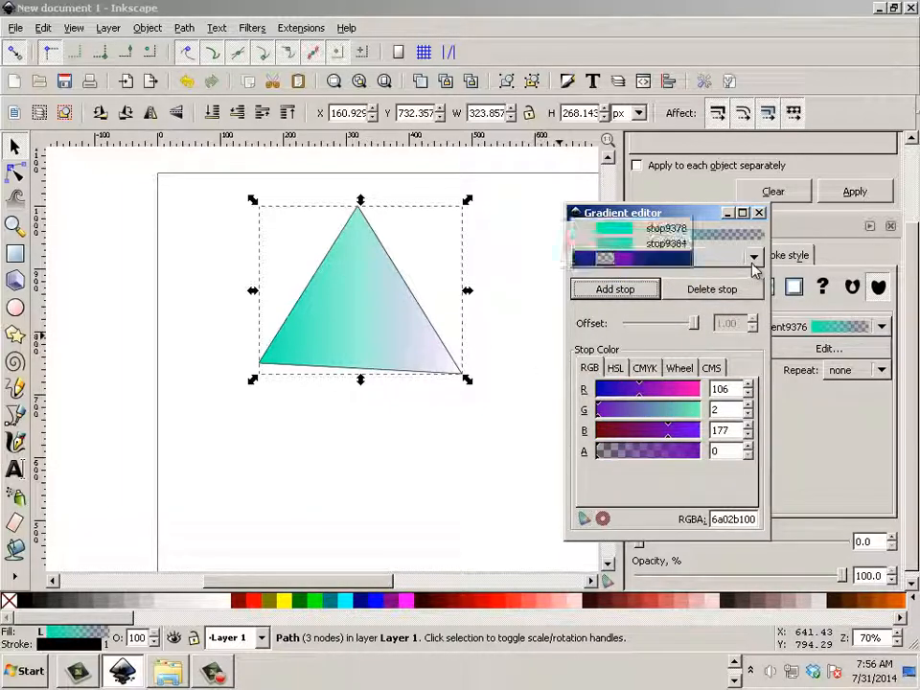
click(678, 247)
mouse_move(661, 323)
mouse_down()
mouse_move(696, 325)
mouse_move(634, 326)
mouse_move(698, 325)
mouse_move(632, 325)
mouse_move(682, 329)
mouse_move(652, 325)
mouse_move(666, 328)
mouse_up()
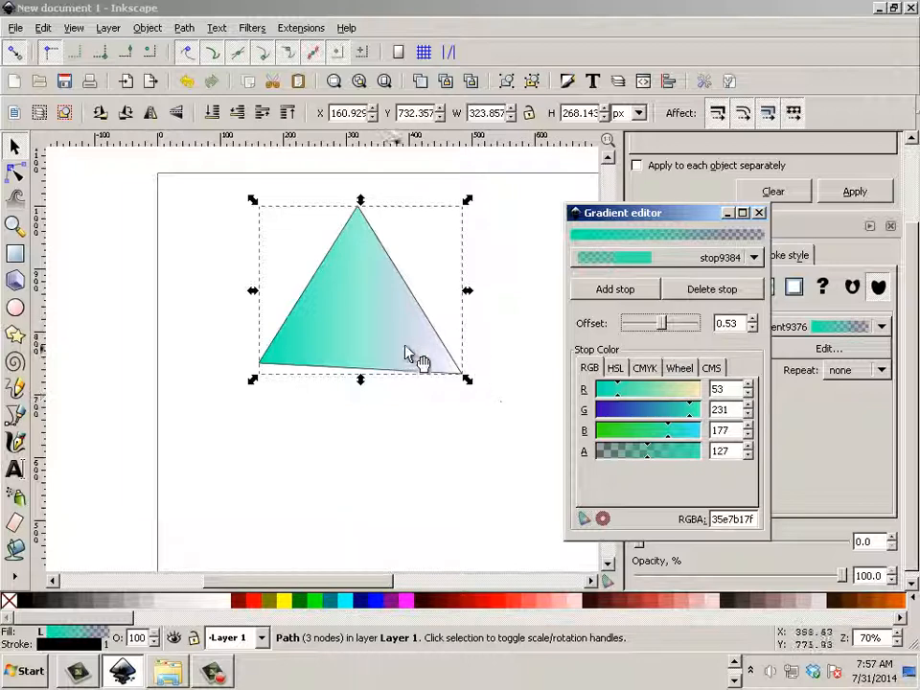
click(759, 213)
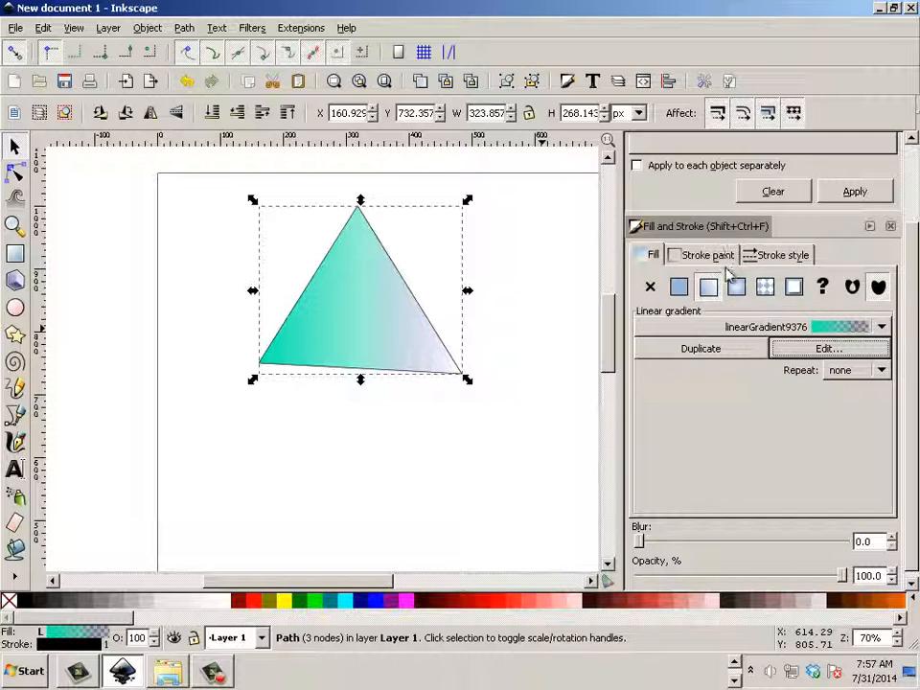
Try a radial gradient fill on the triangle, followed by a pattern fill using Stripes 1:1
click(736, 286)
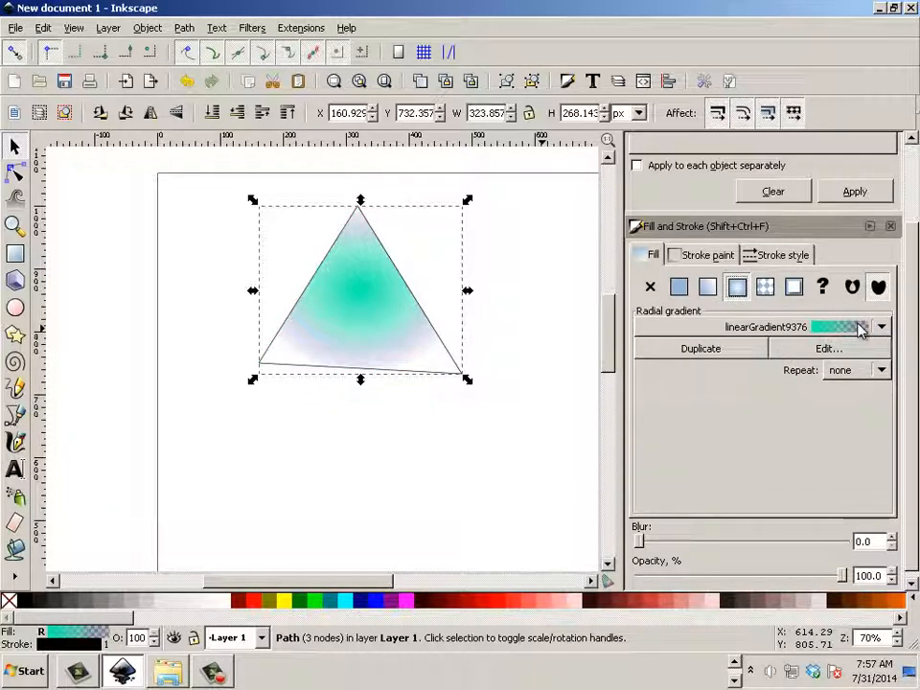
click(764, 287)
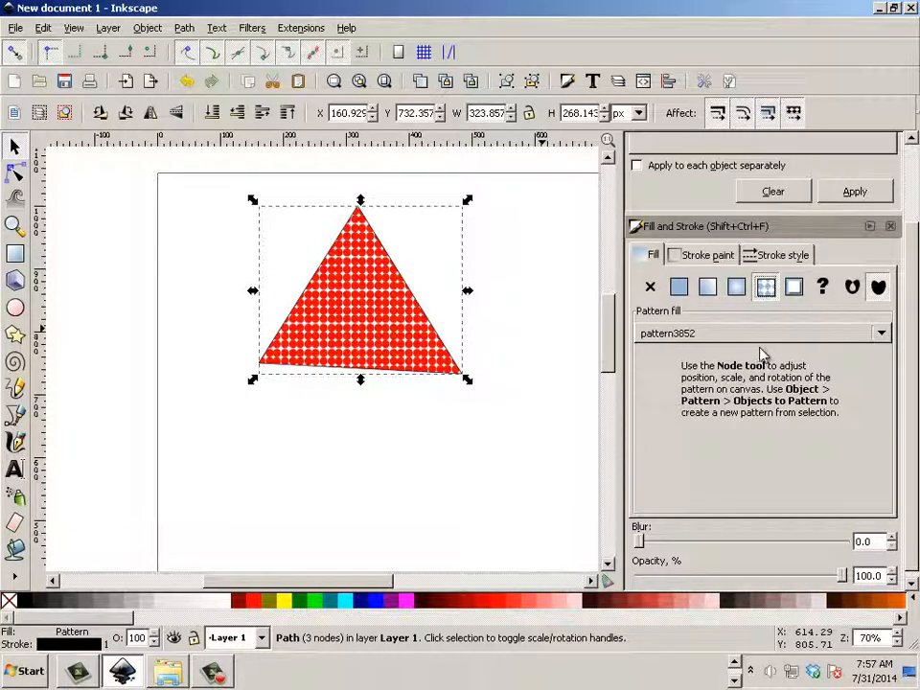
click(769, 335)
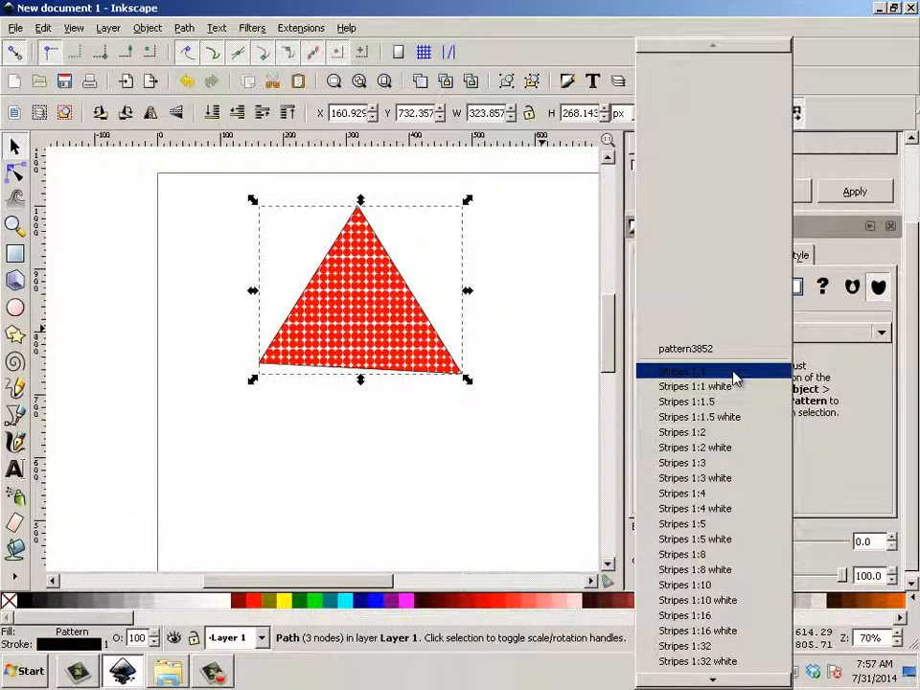
click(735, 372)
Try the patterns Stripes 1:1.5, 1:3, 1:5, 1:10 and 1:8 white on the triangle, ending with Stripes 2:1
click(733, 335)
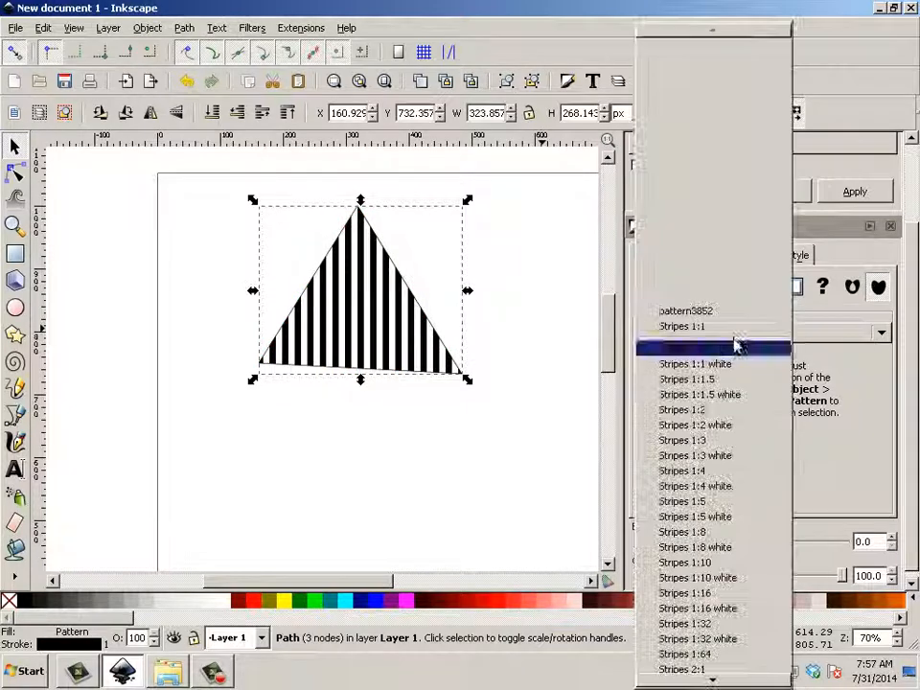
click(729, 378)
click(733, 330)
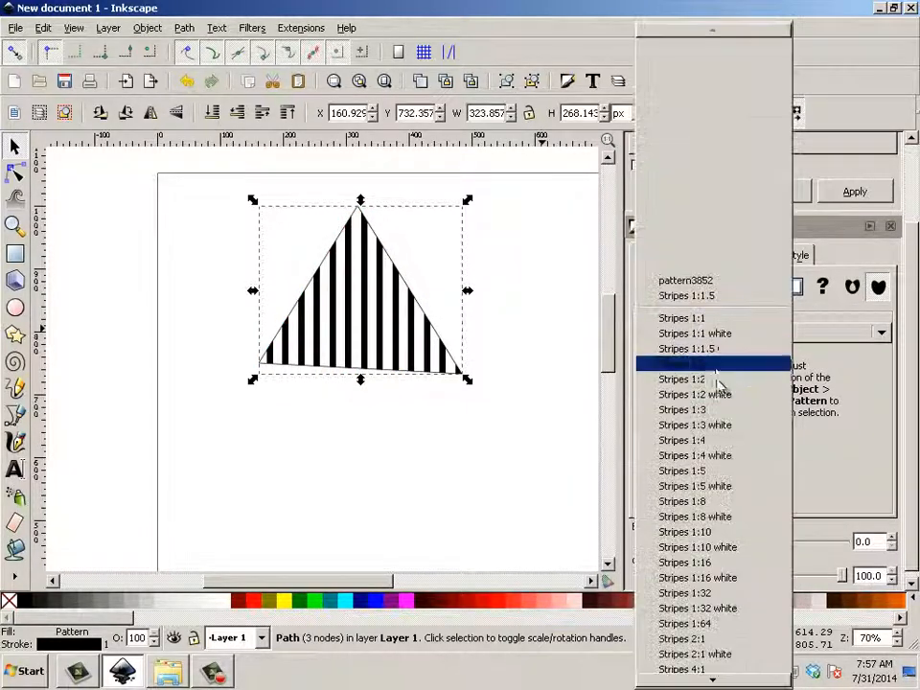
click(719, 411)
click(733, 336)
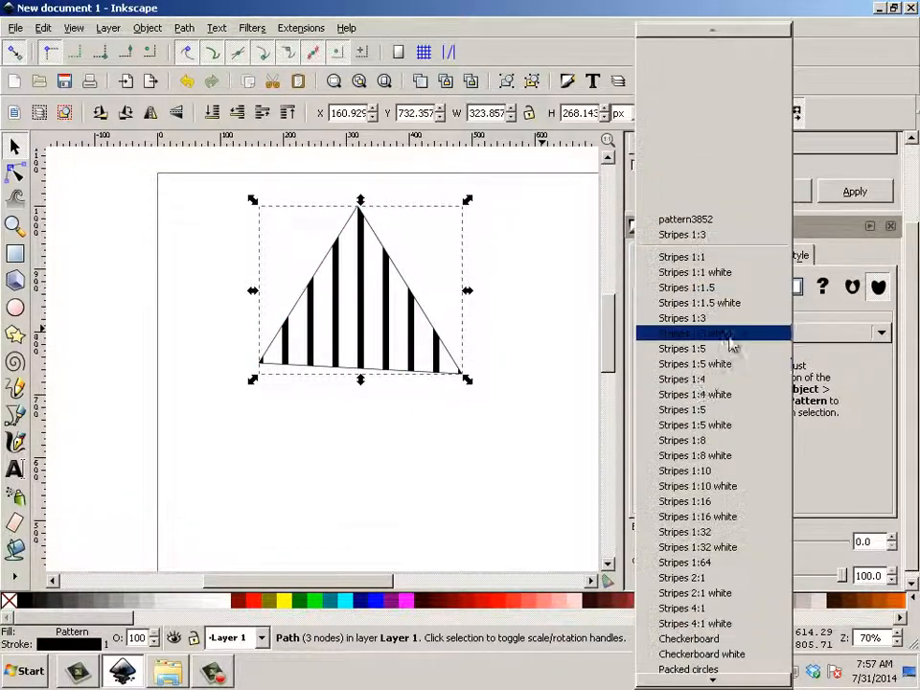
click(717, 412)
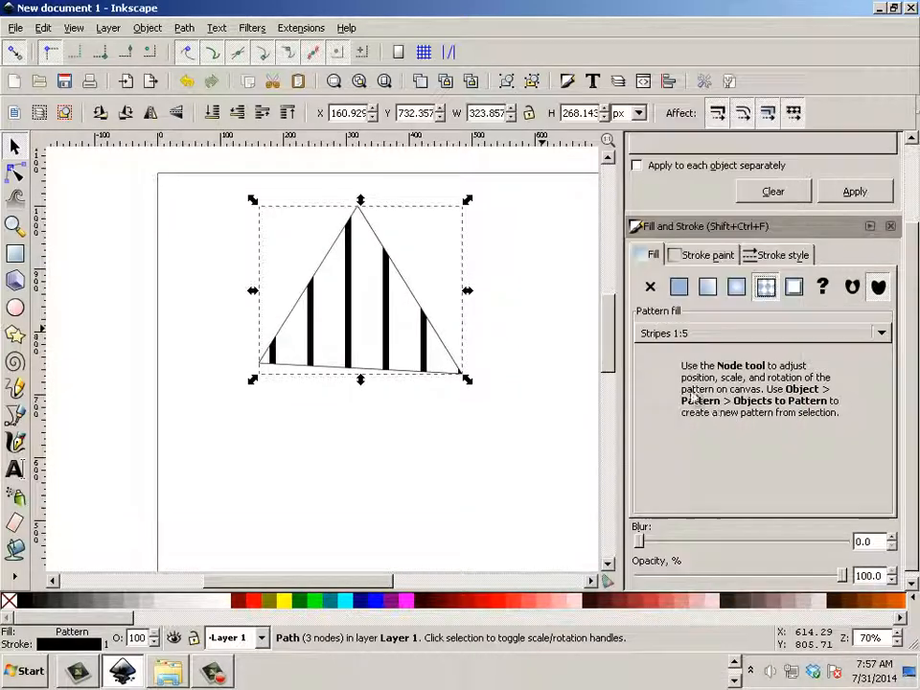
click(727, 334)
click(722, 414)
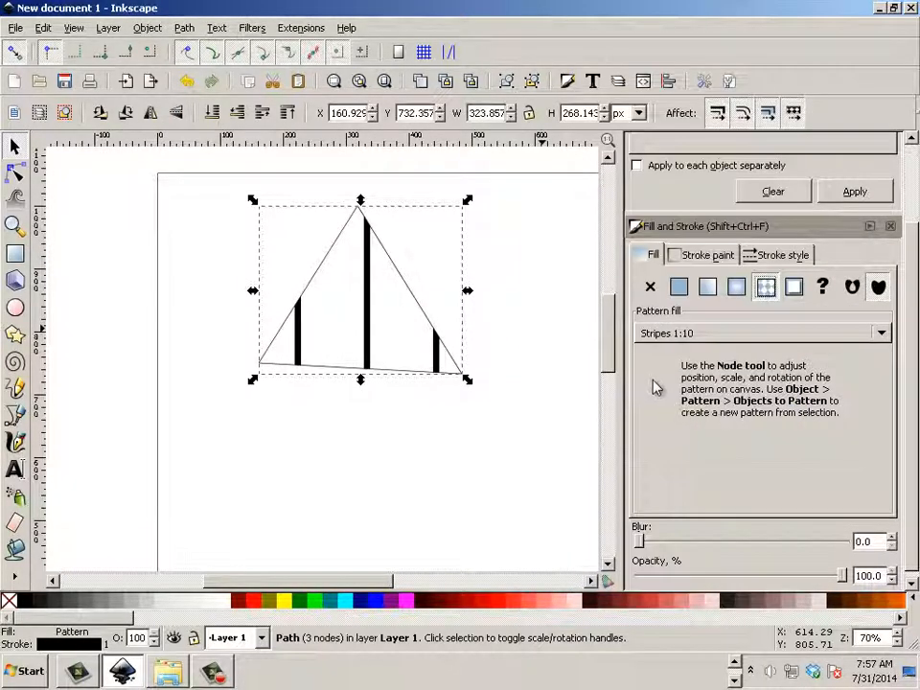
click(734, 333)
click(725, 338)
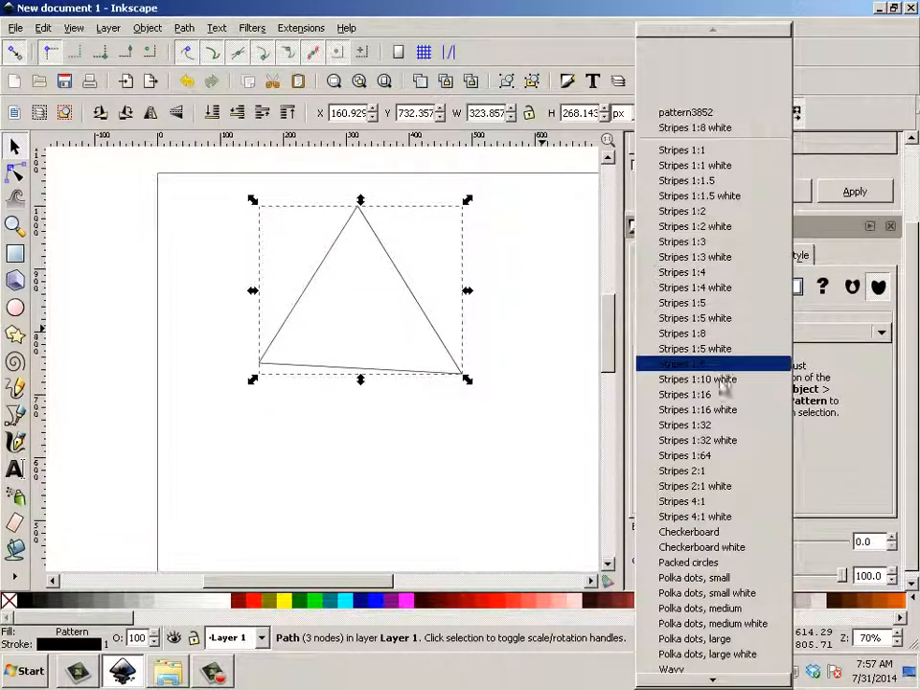
click(716, 470)
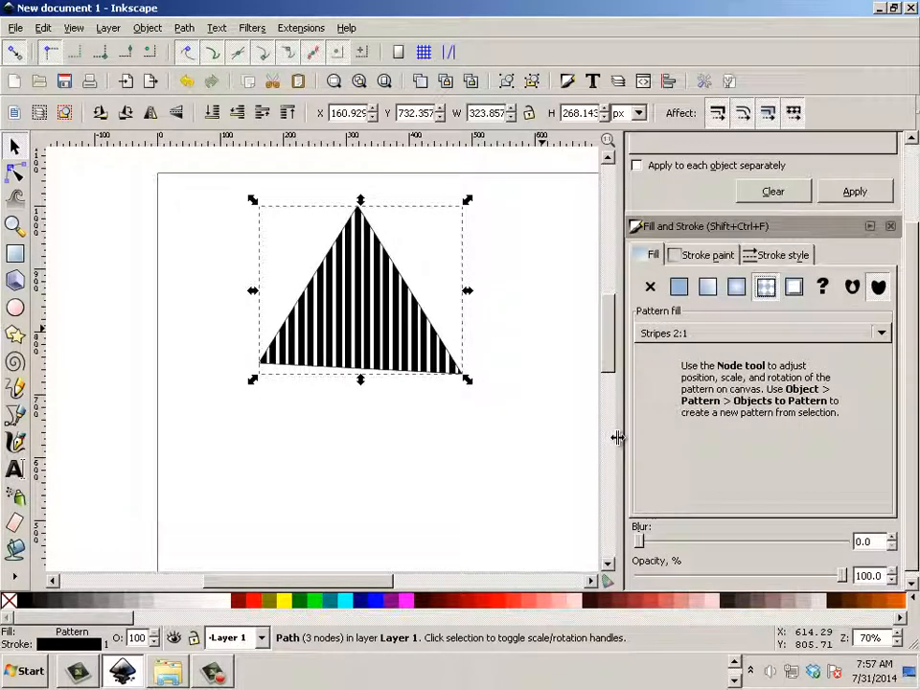
Change the triangle's fill to a swatch and set the swatch colour's red value to 86
click(794, 289)
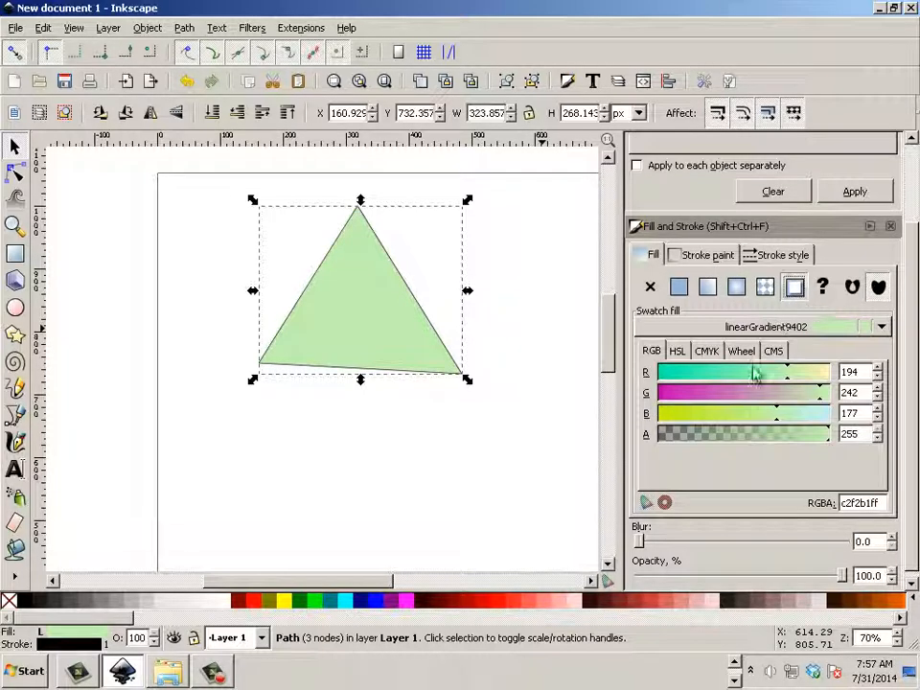
click(718, 374)
click(718, 375)
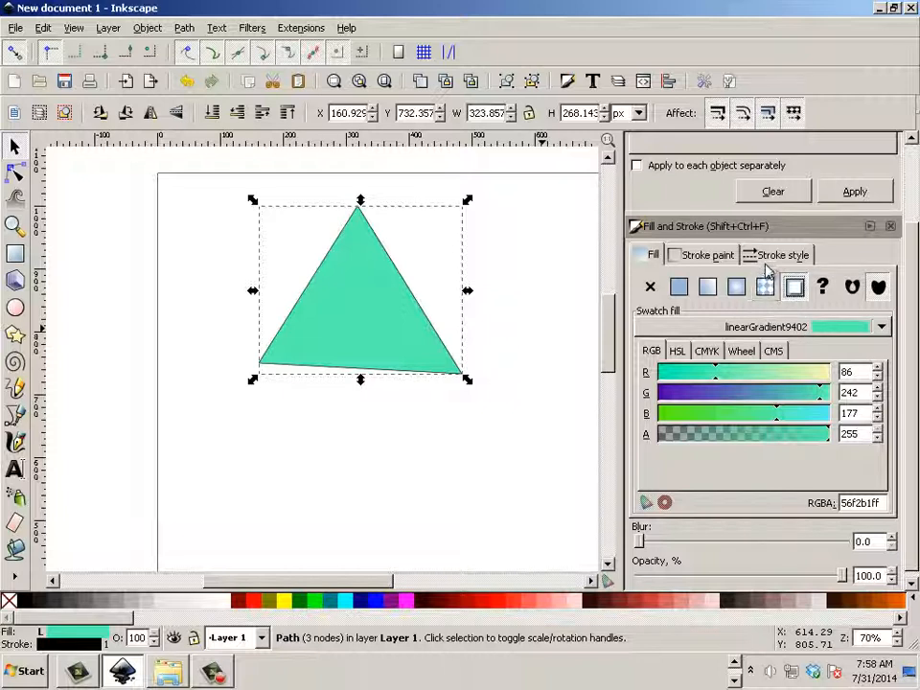
Look over the stroke paint and stroke style settings, and draw a nearly horizontal line about 314 px long below the triangle
click(719, 256)
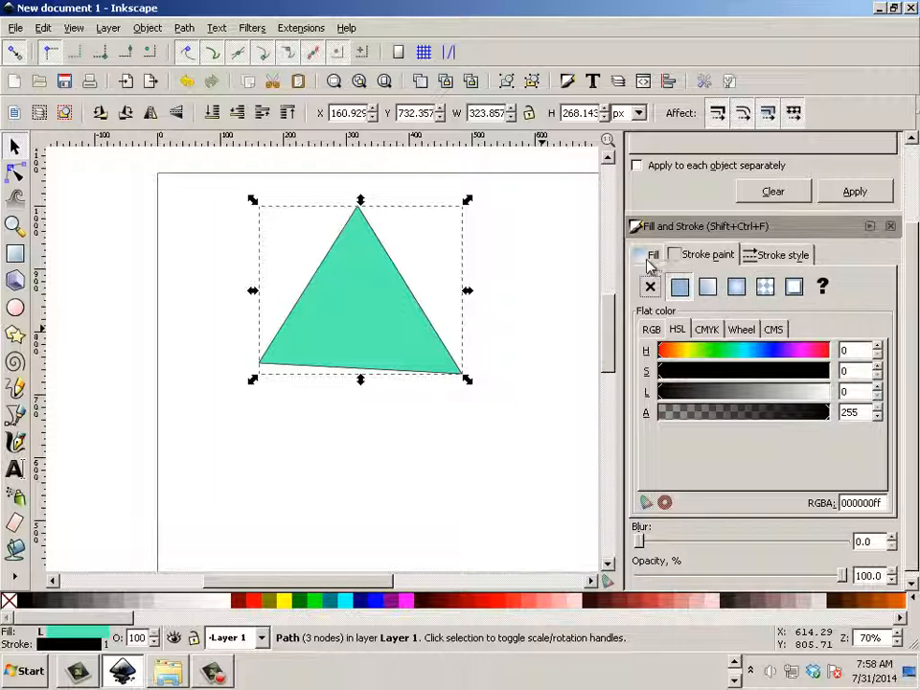
click(760, 264)
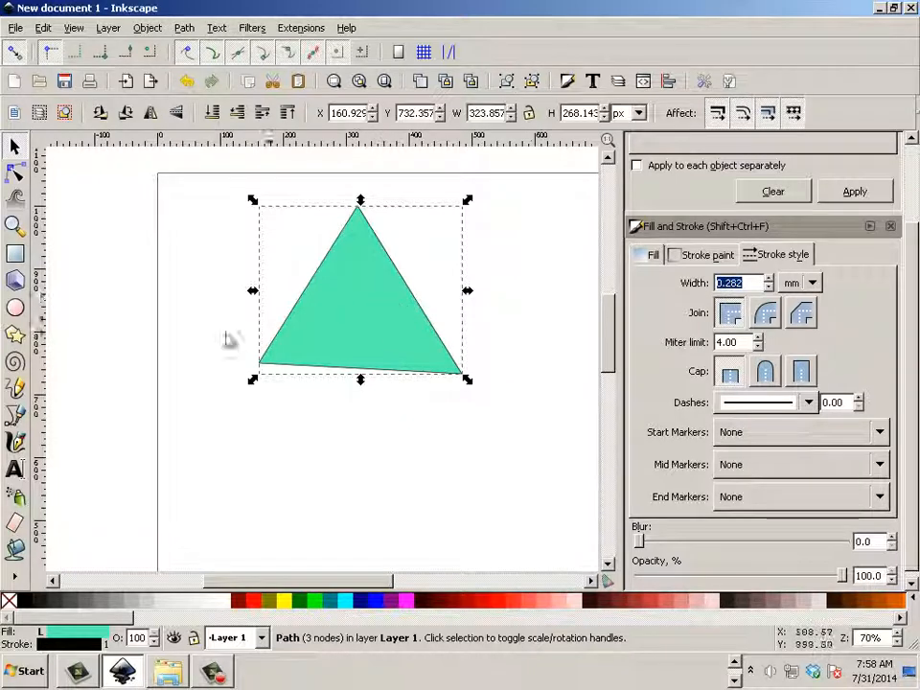
click(14, 414)
click(261, 442)
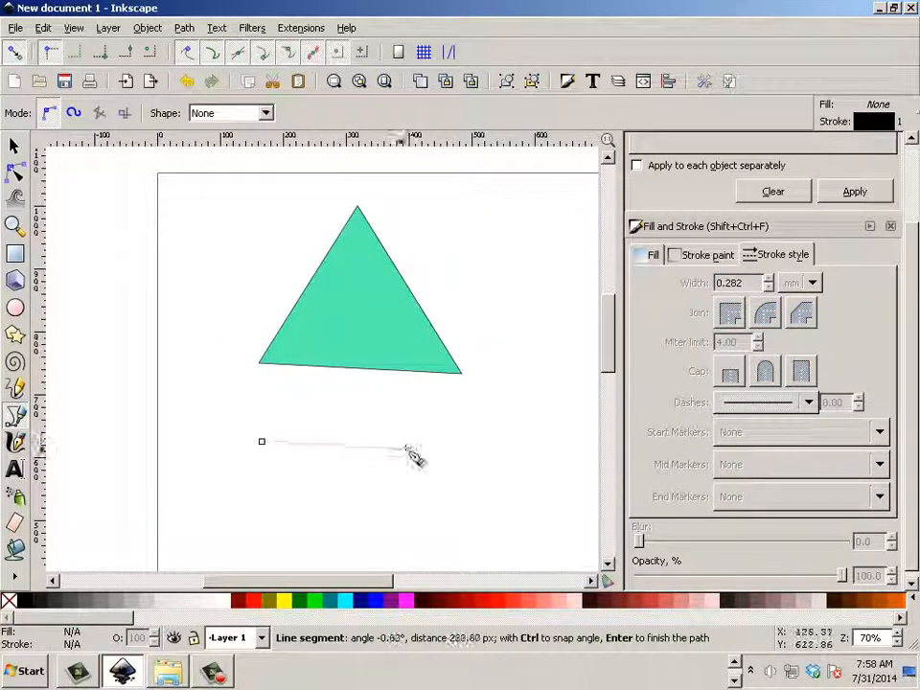
click(458, 442)
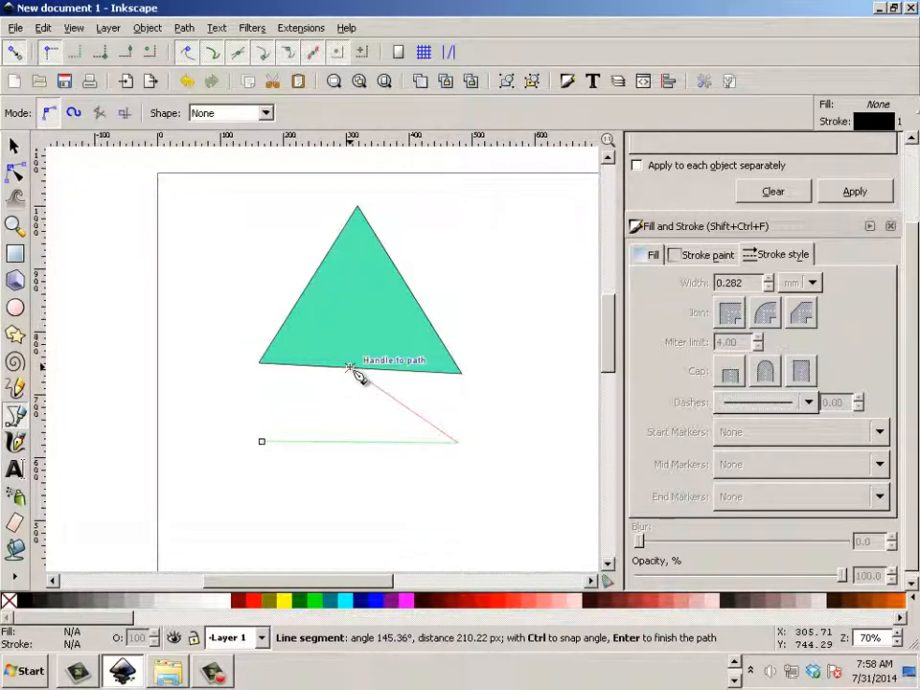
key(Return)
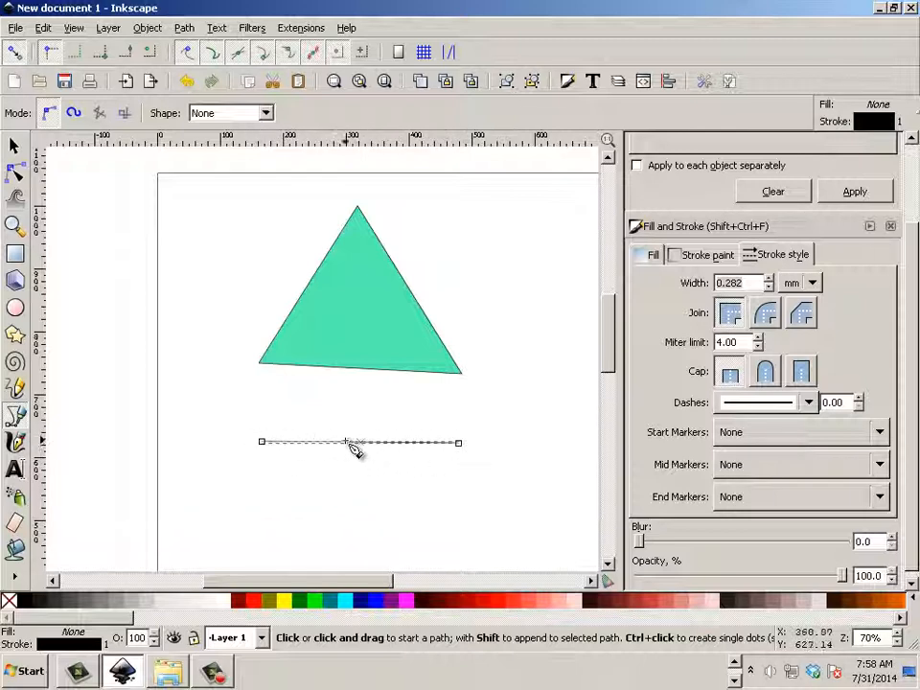
Select the line below the triangle and set its stroke width to 1 mm
click(13, 146)
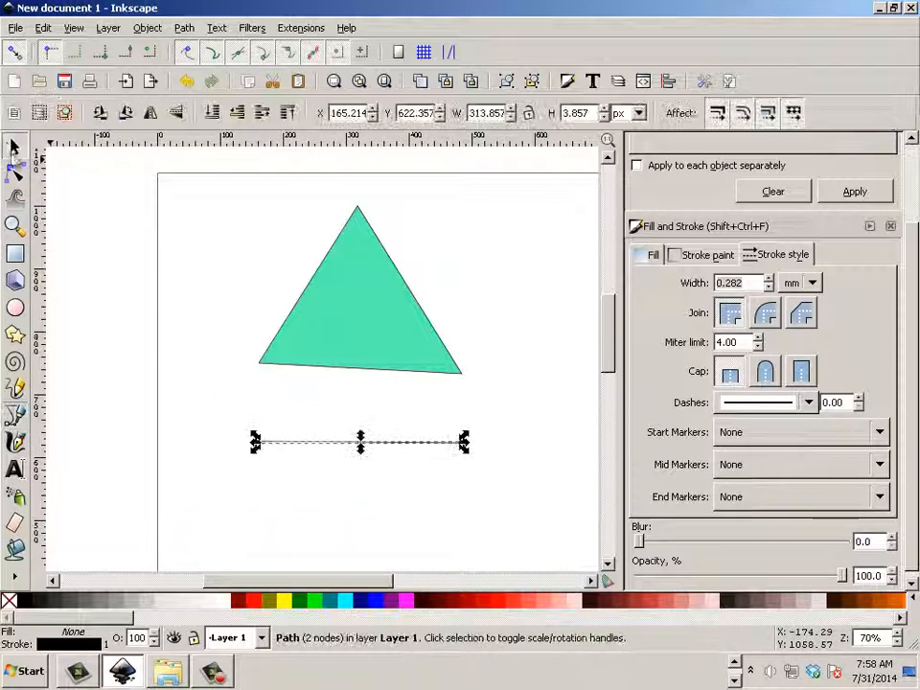
click(331, 442)
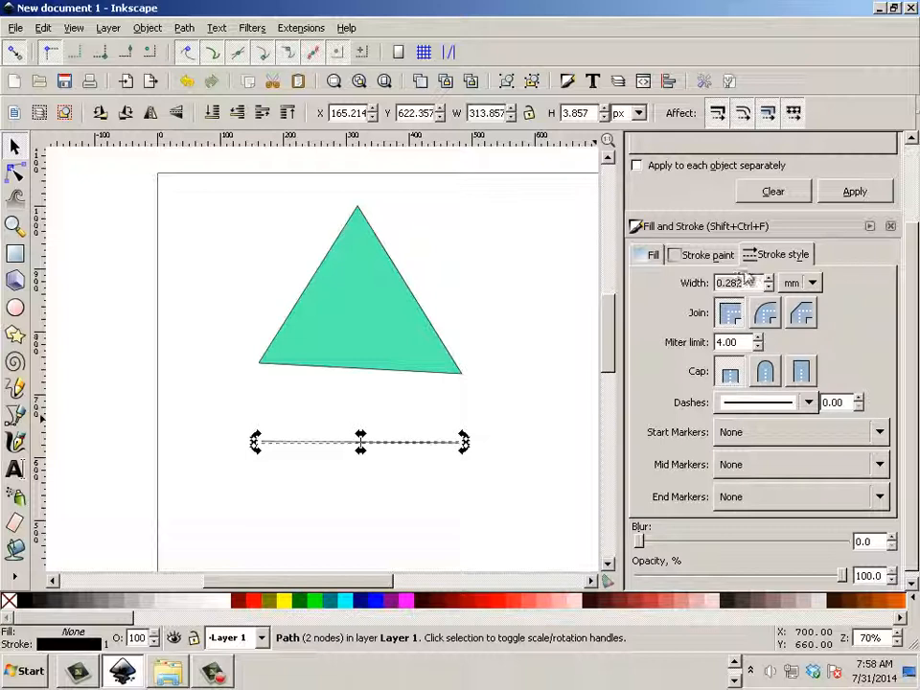
drag(744, 281, 681, 288)
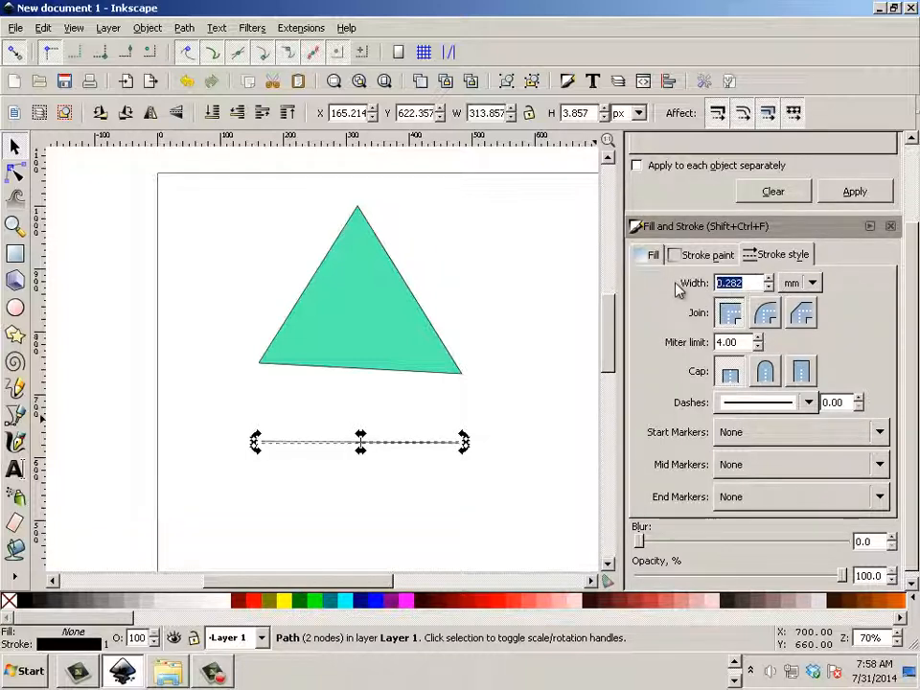
text(1)
key(Return)
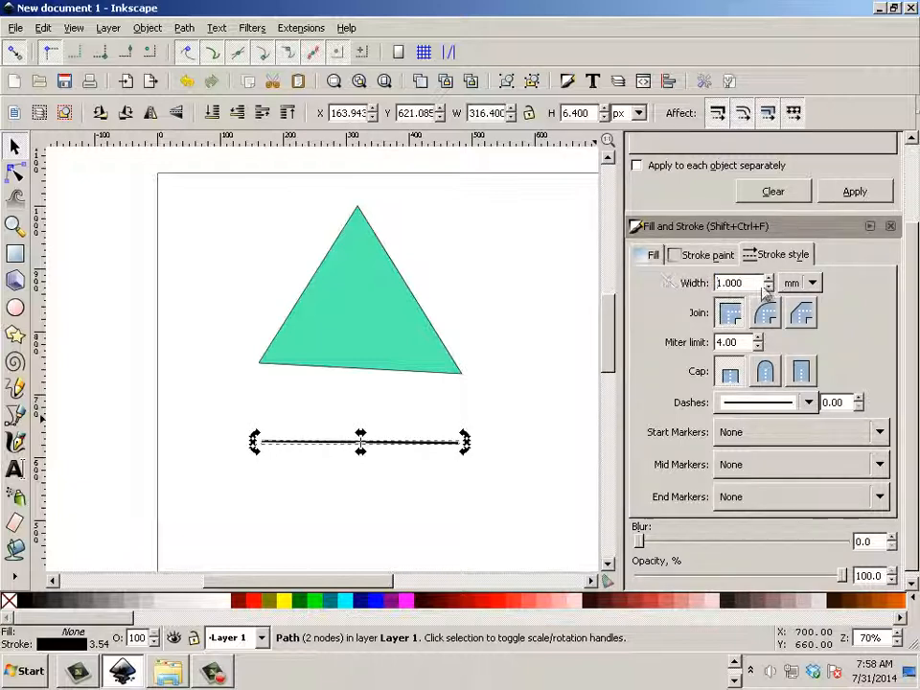
Increase the line's stroke width to 10 mm
drag(743, 283, 652, 282)
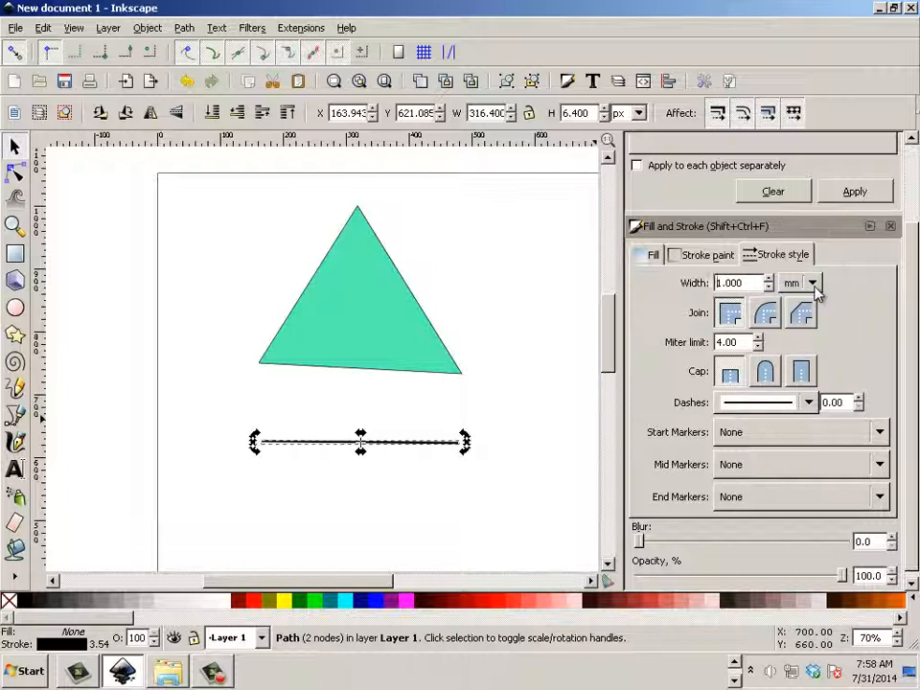
drag(762, 283, 695, 285)
key(Return)
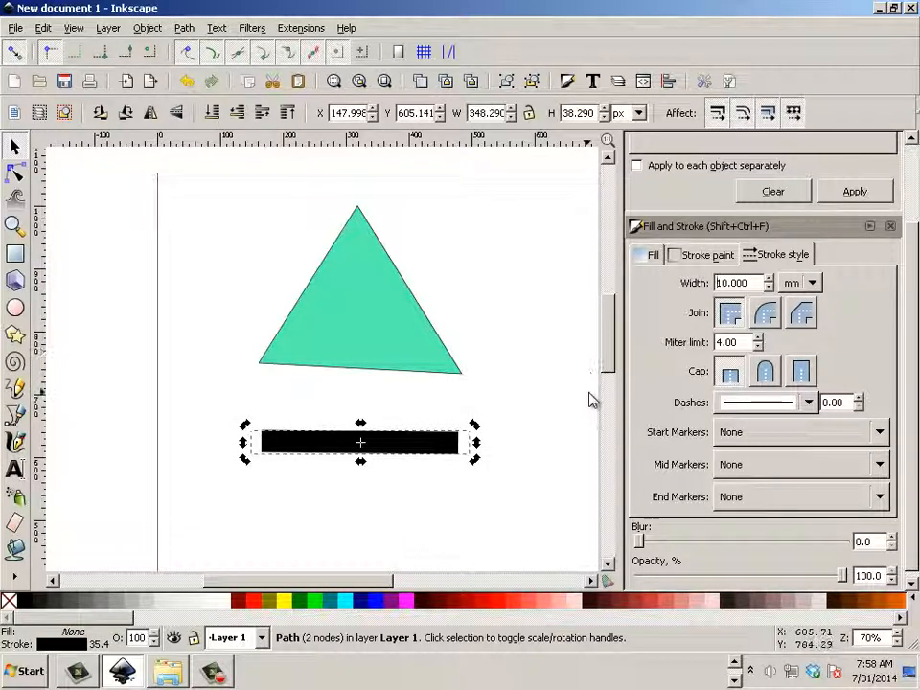
Try a round cap on the thick line's ends and settle on a square cap, keeping the line selected
click(493, 441)
click(450, 446)
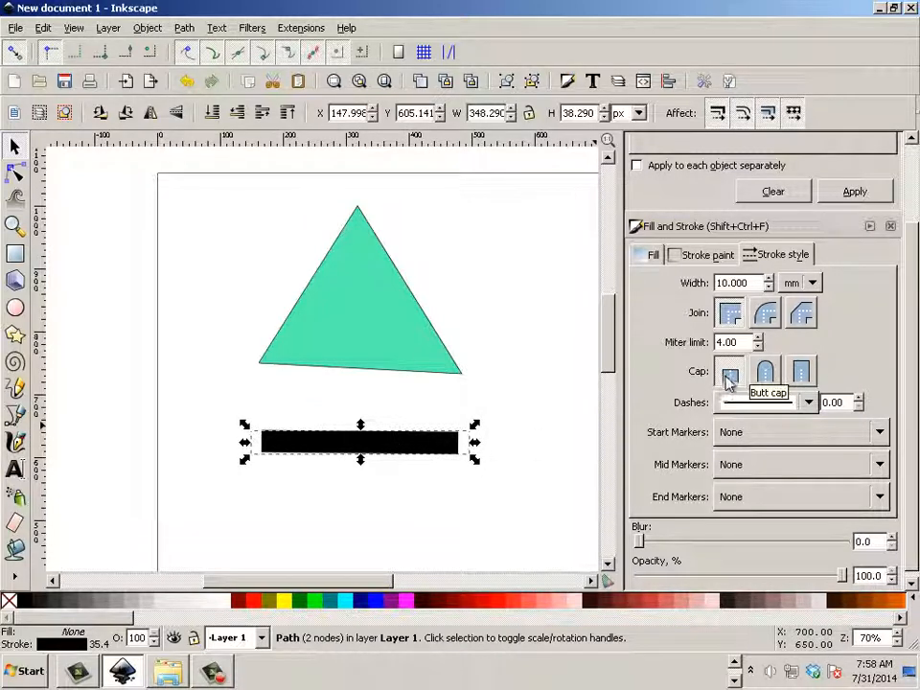
click(766, 377)
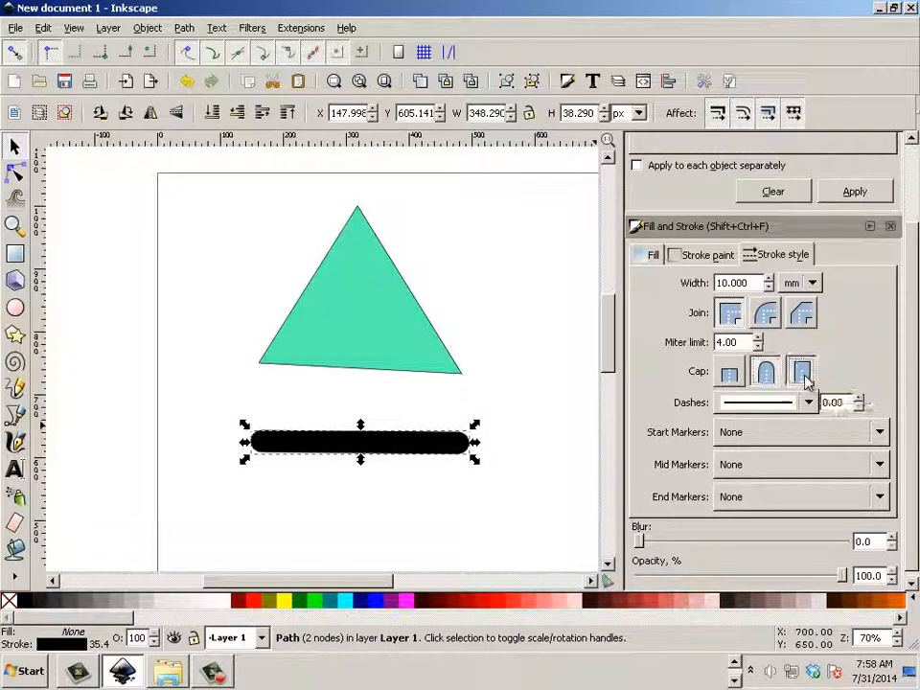
click(802, 376)
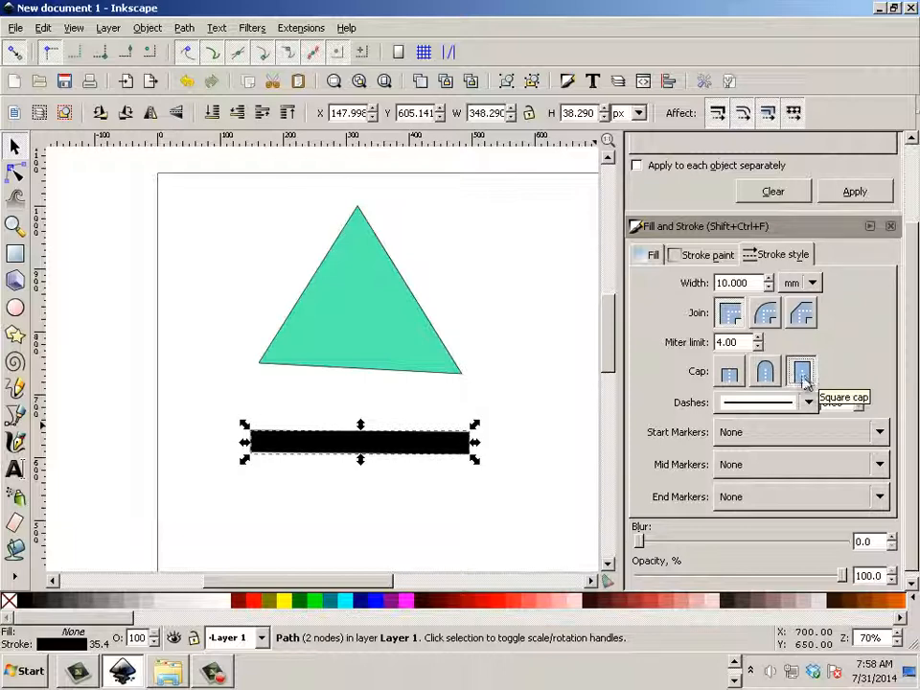
Give the triangle a 10 mm wide stroke, trying a round join at its corners and settling on a bevel join
click(429, 351)
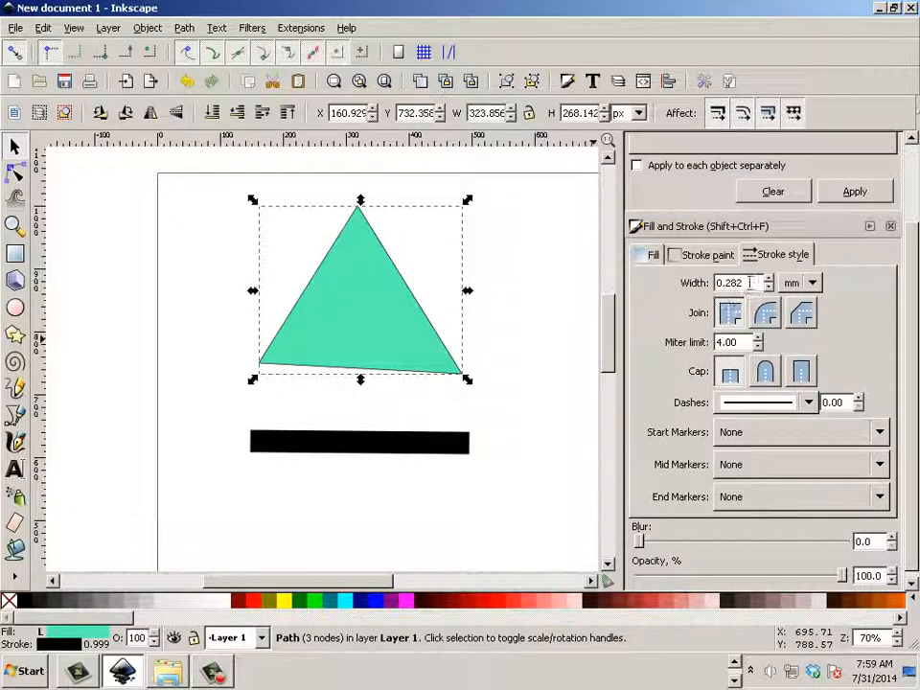
drag(750, 284, 709, 287)
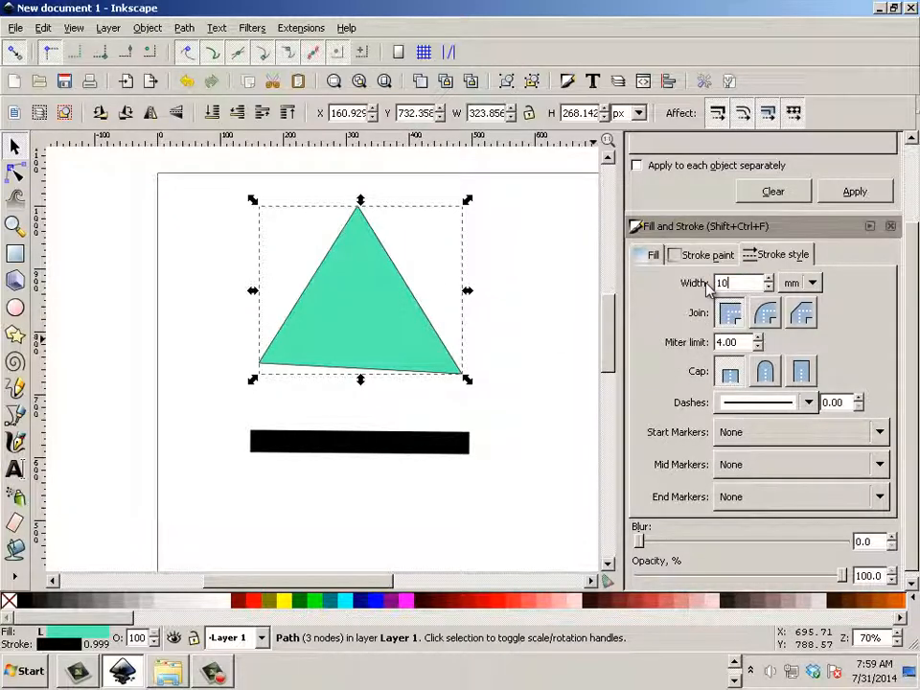
key(Return)
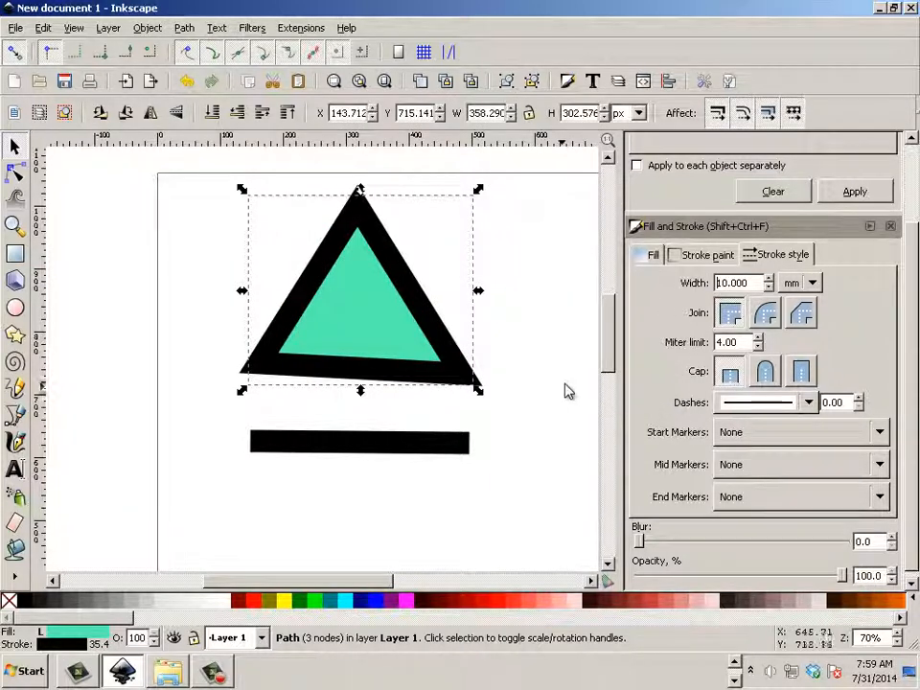
click(773, 323)
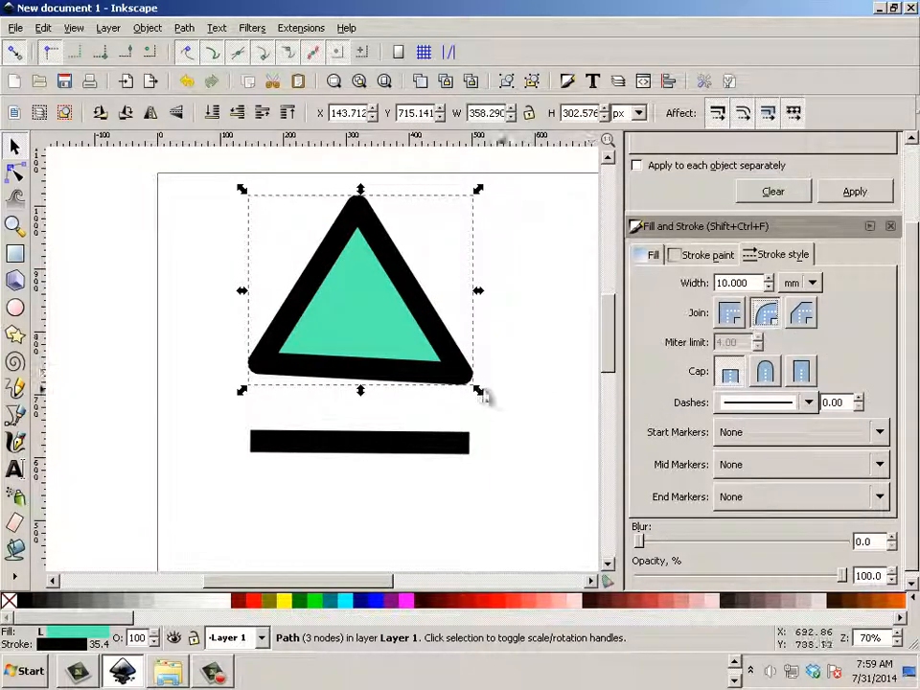
click(802, 312)
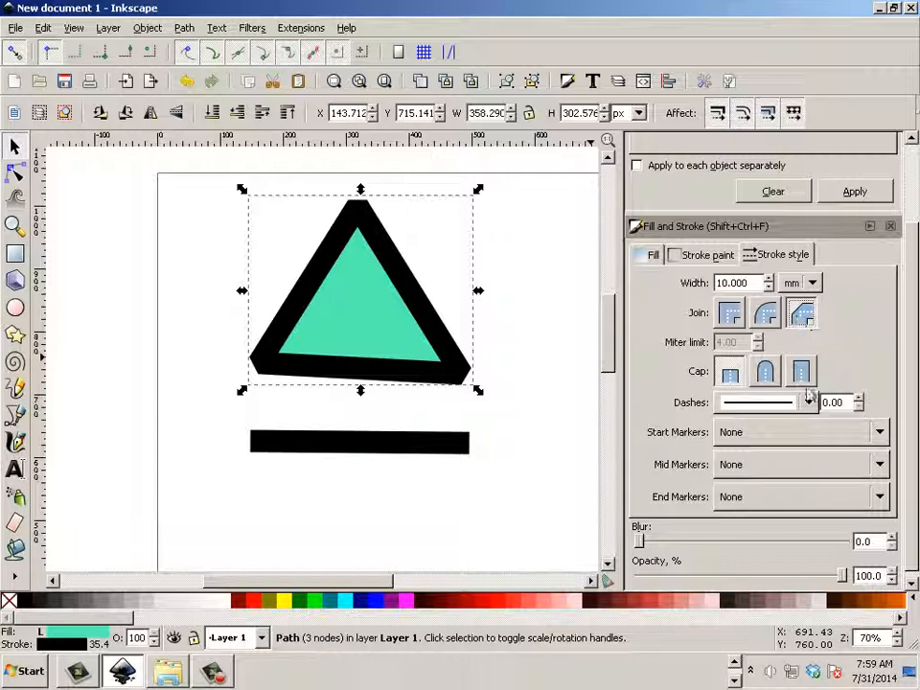
Add an Arrow1Lstart start marker to the triangle's outline and set its stroke width to 1 mm
click(857, 433)
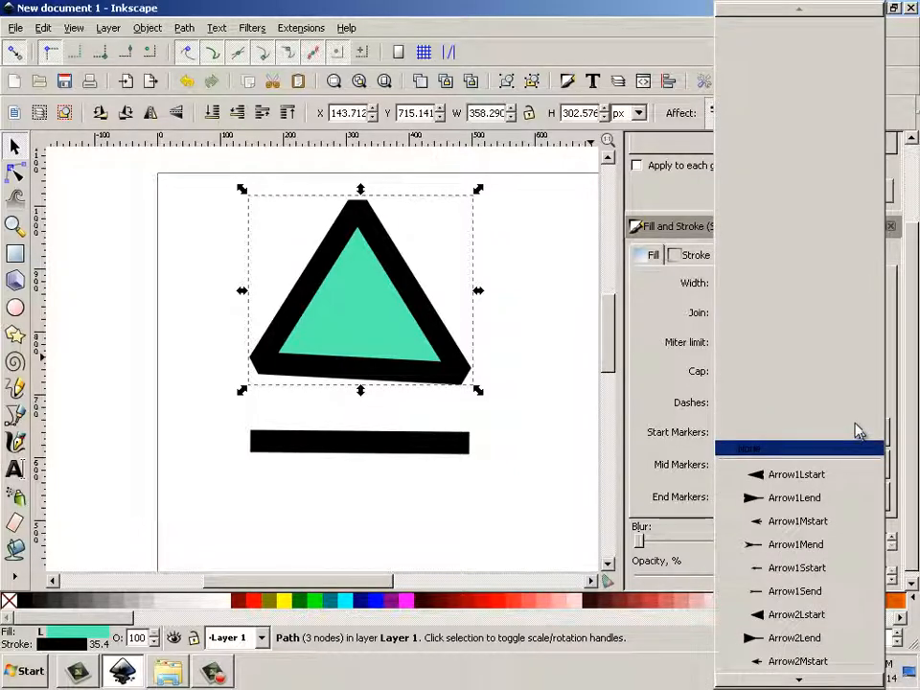
click(831, 475)
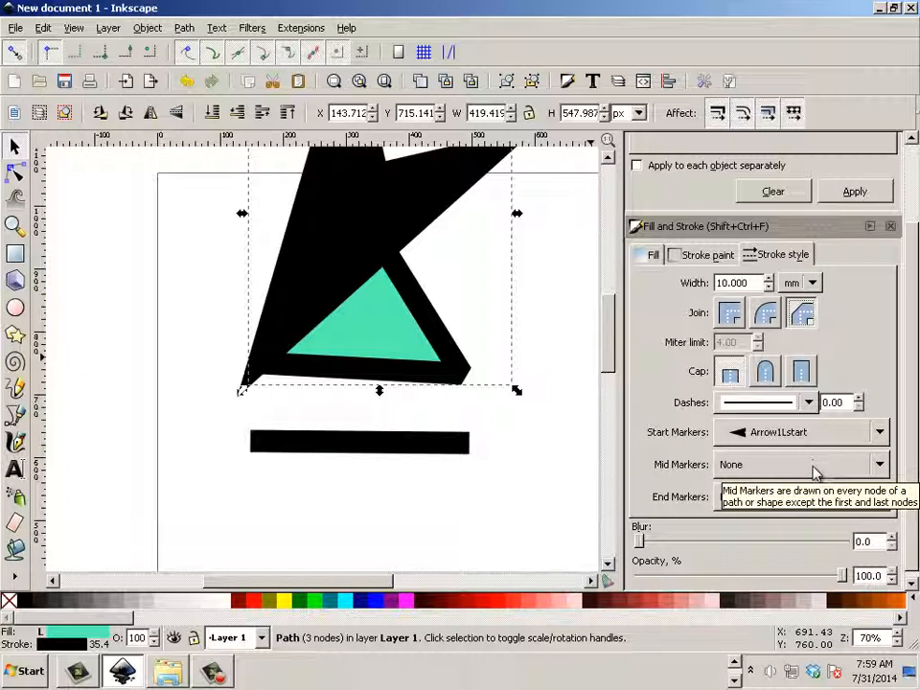
drag(752, 283, 681, 284)
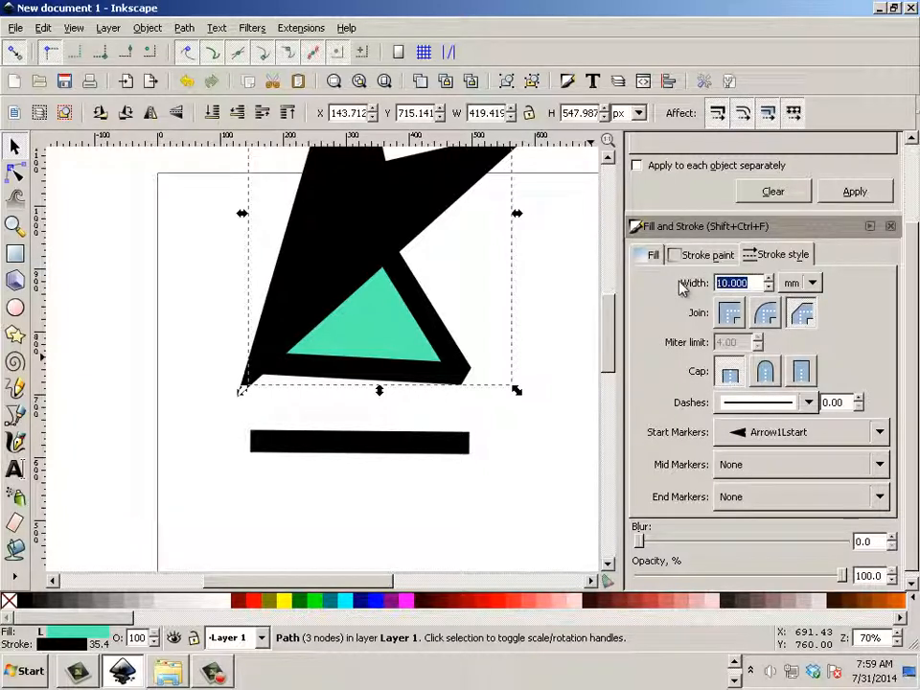
text(1)
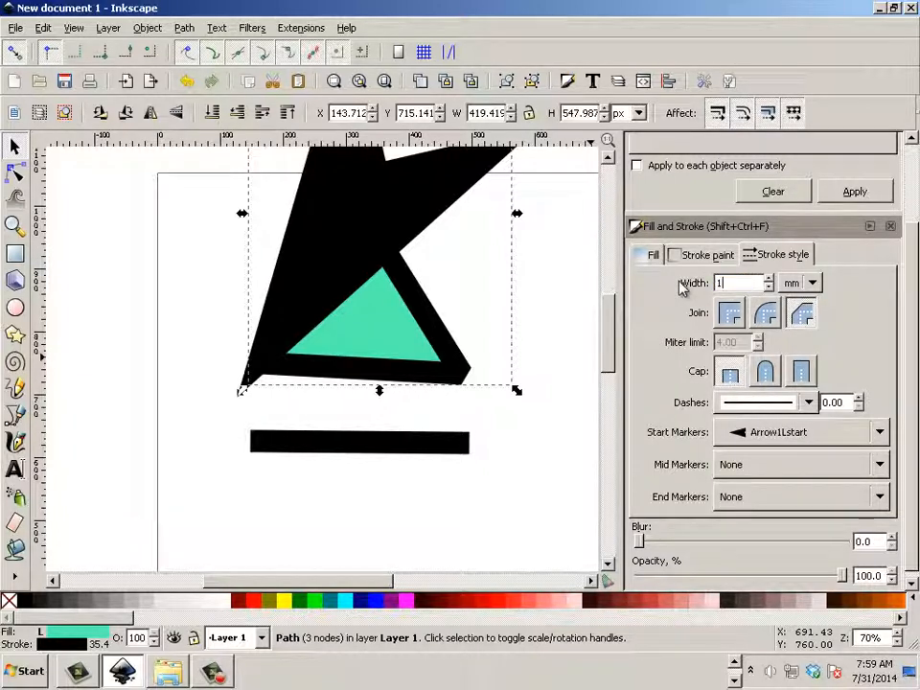
key(Return)
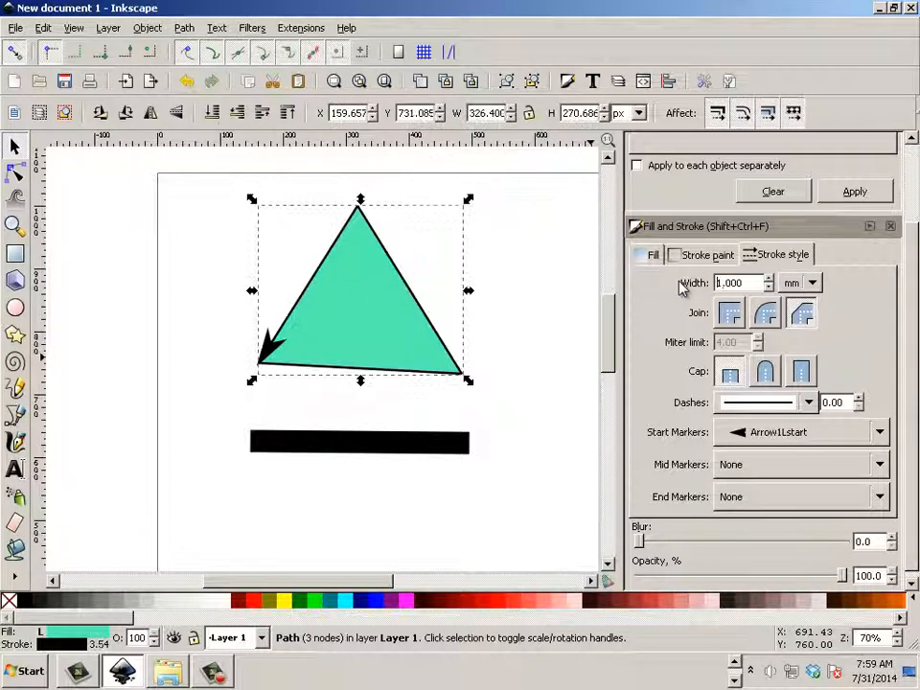
Try the Arrow1Lend and Arrow1Sstart start markers on the triangle and reset its start marker to None
click(773, 438)
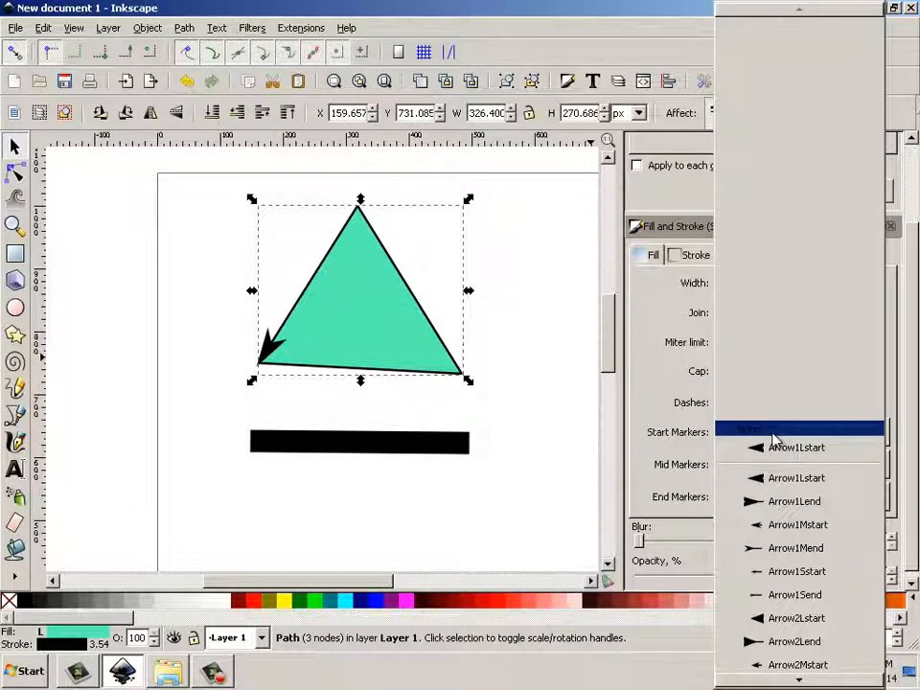
click(769, 505)
click(771, 496)
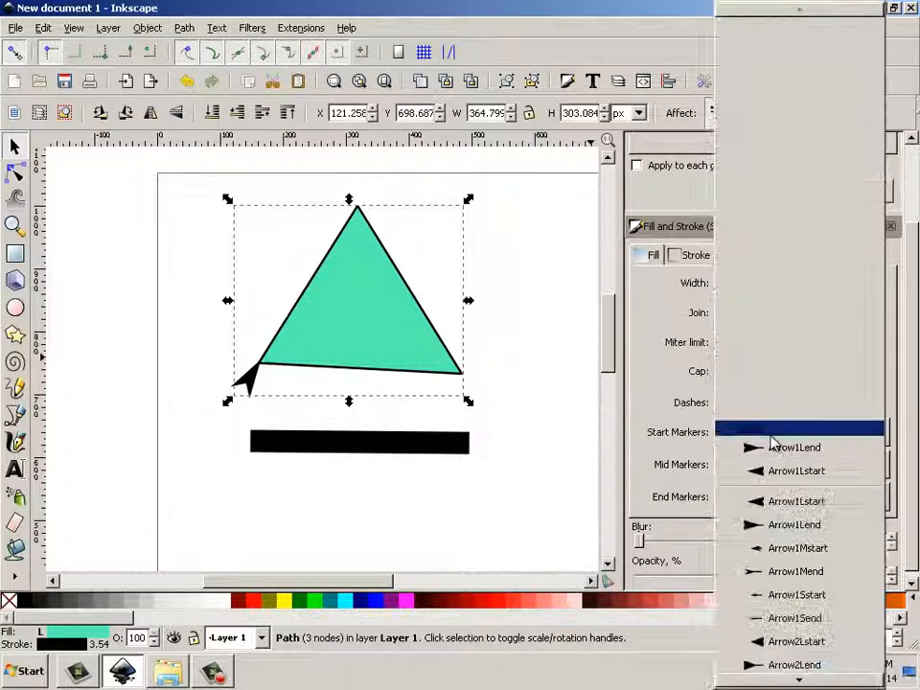
click(775, 602)
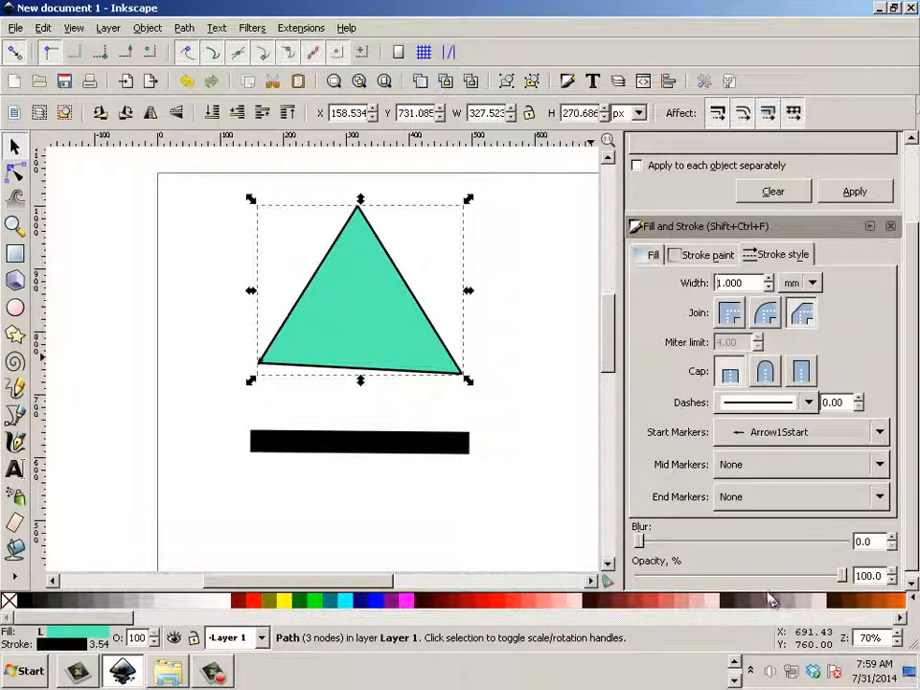
click(784, 443)
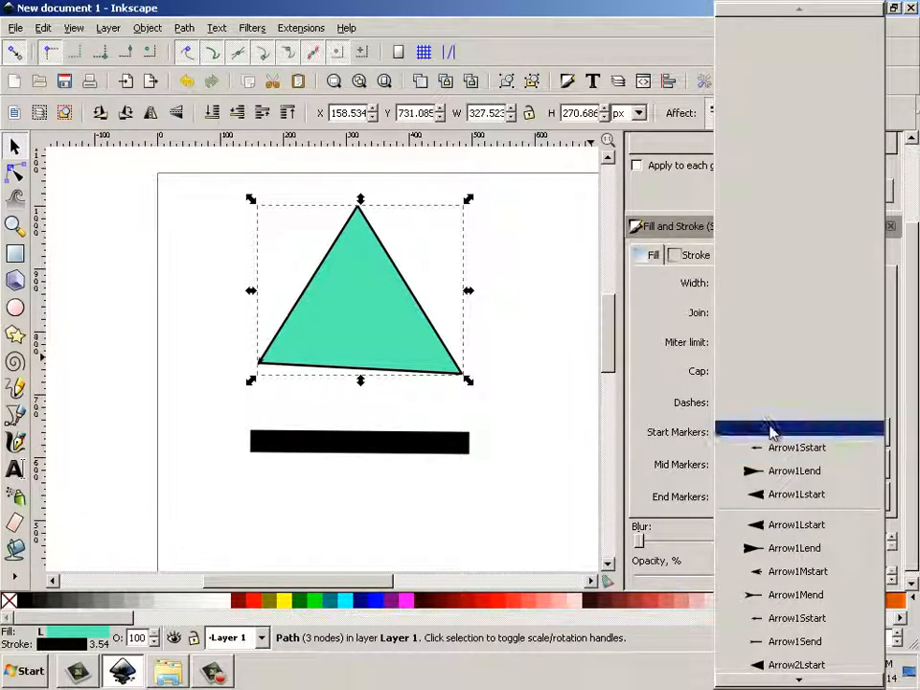
click(772, 429)
Try Arrow1Lend as the triangle's mid marker and set the mid marker back to None
click(768, 472)
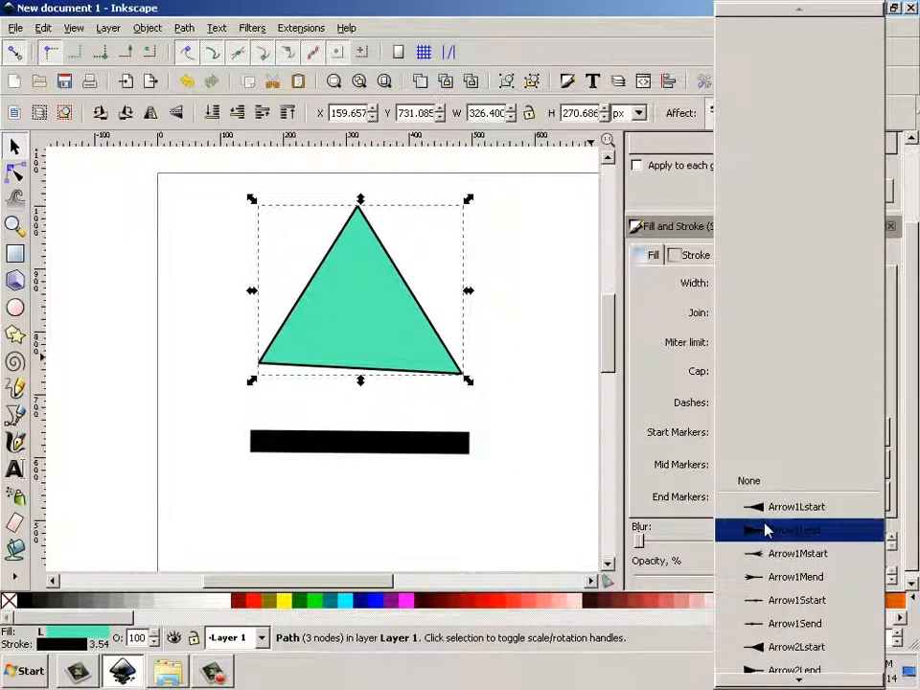
click(766, 527)
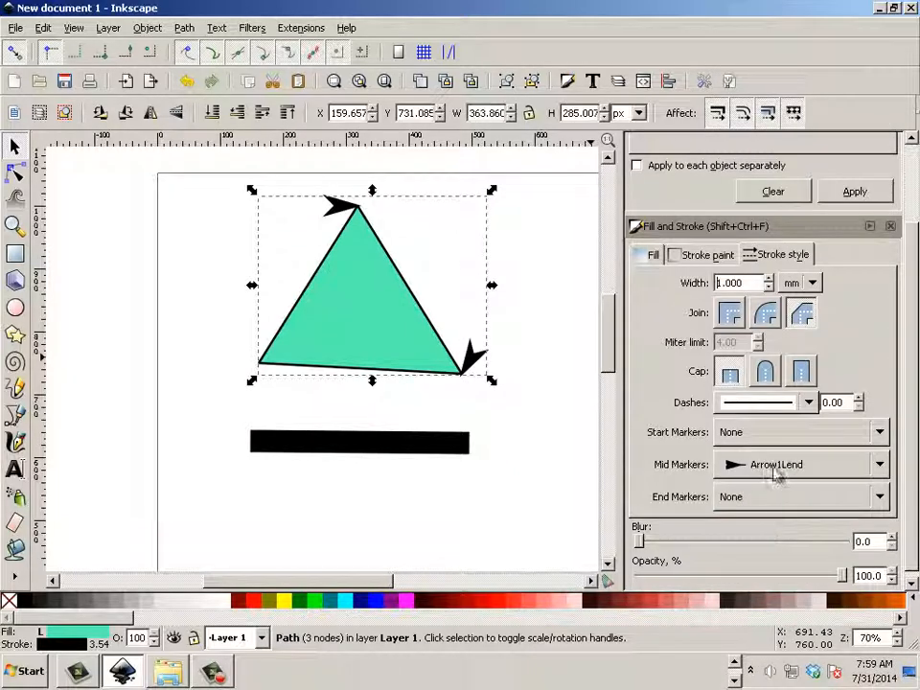
click(776, 468)
click(756, 438)
Try Arrow1Lend as the triangle's end marker and set the end marker back to None
click(734, 508)
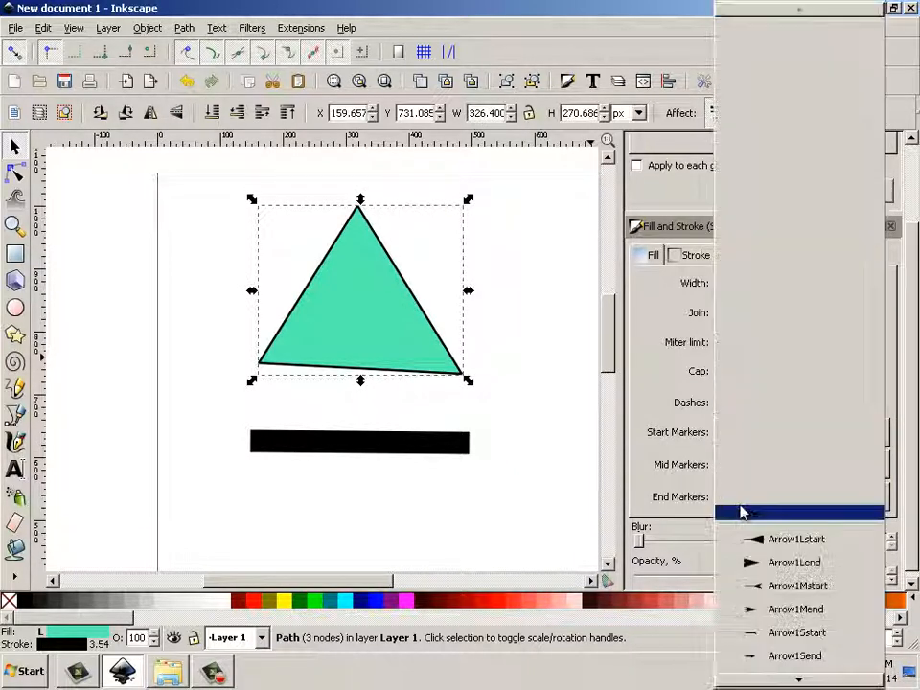
click(745, 559)
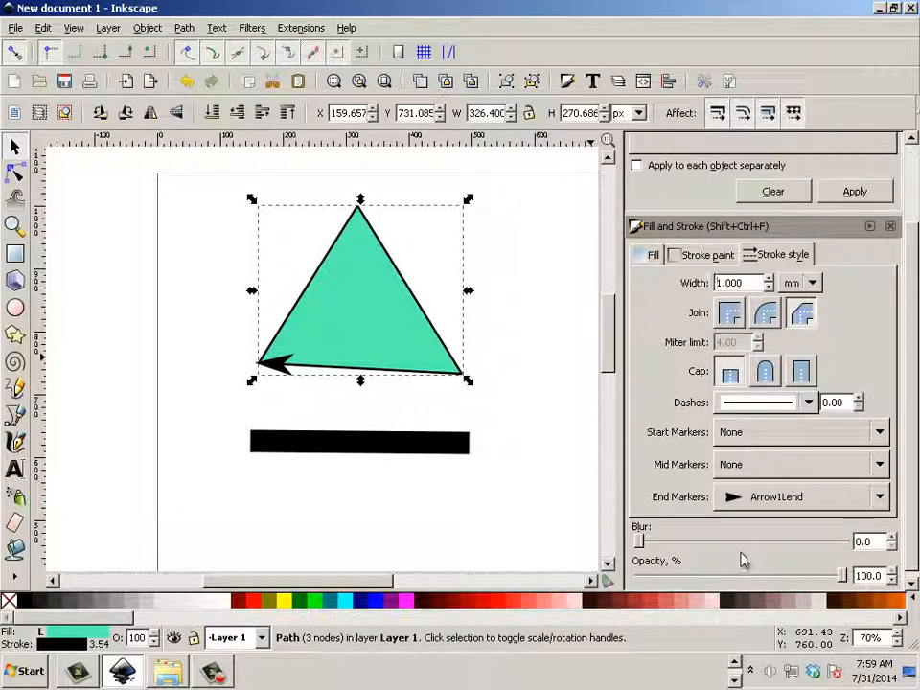
click(764, 498)
click(758, 468)
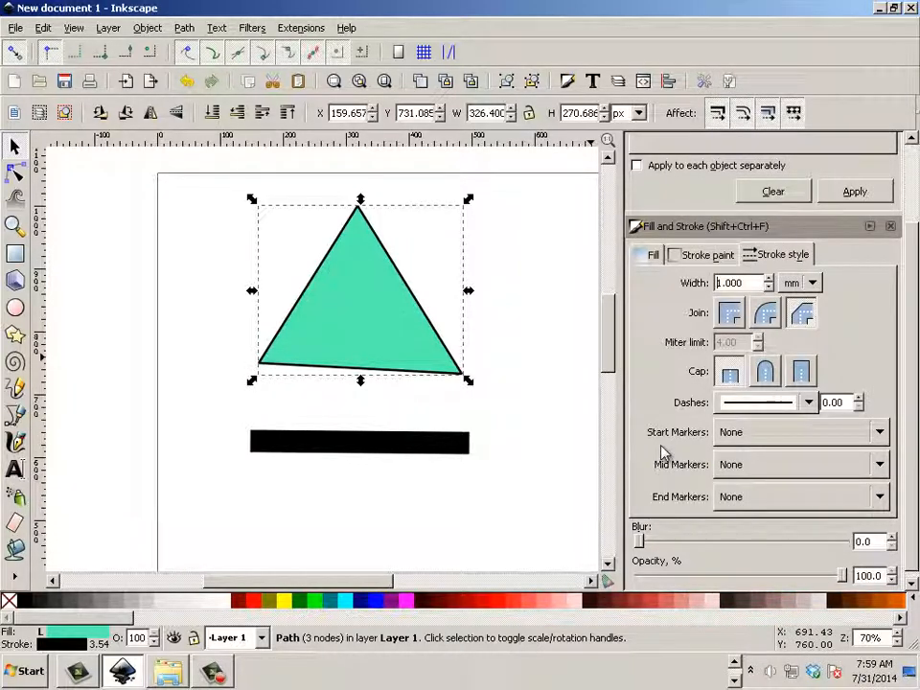
Display the stroke paint settings of the selected triangle
click(703, 255)
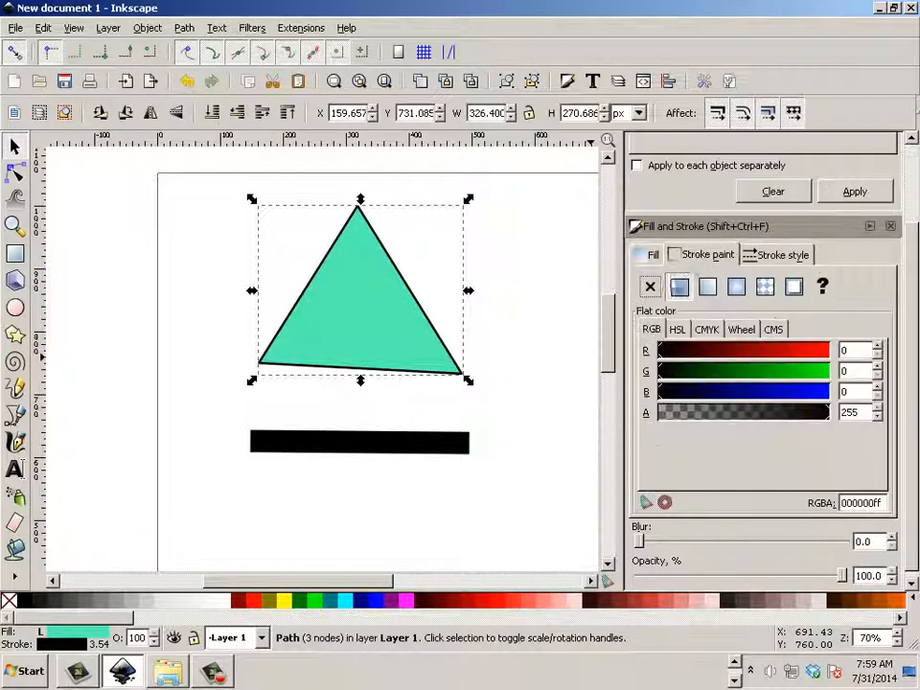